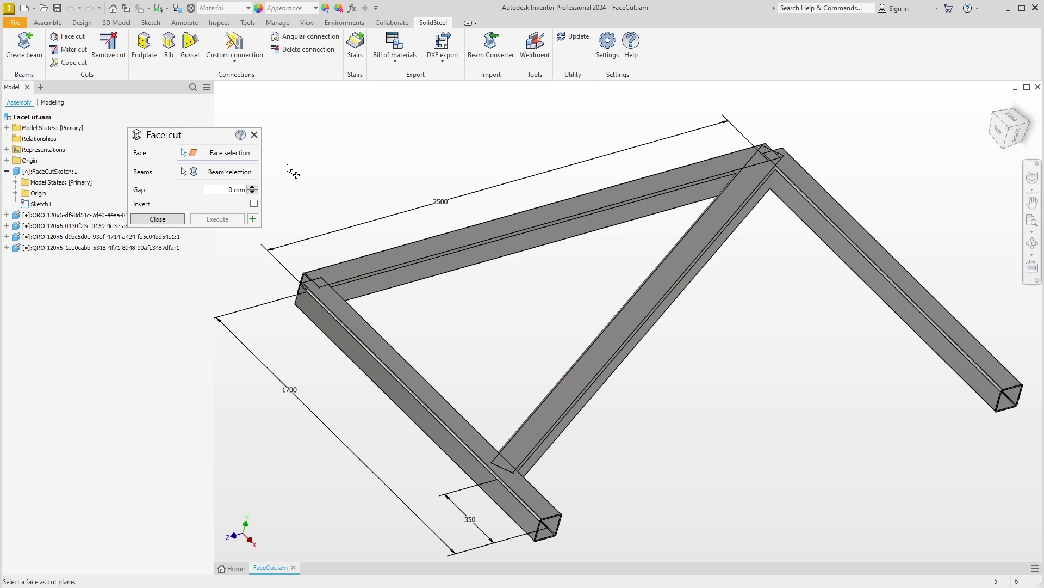
Face-cut the 2500 mm top beam against the left beam's side face, with Invert enabled.
{"action": "left_click", "coordinate": [313, 312]}
{"action": "left_click", "coordinate": [358, 285]}
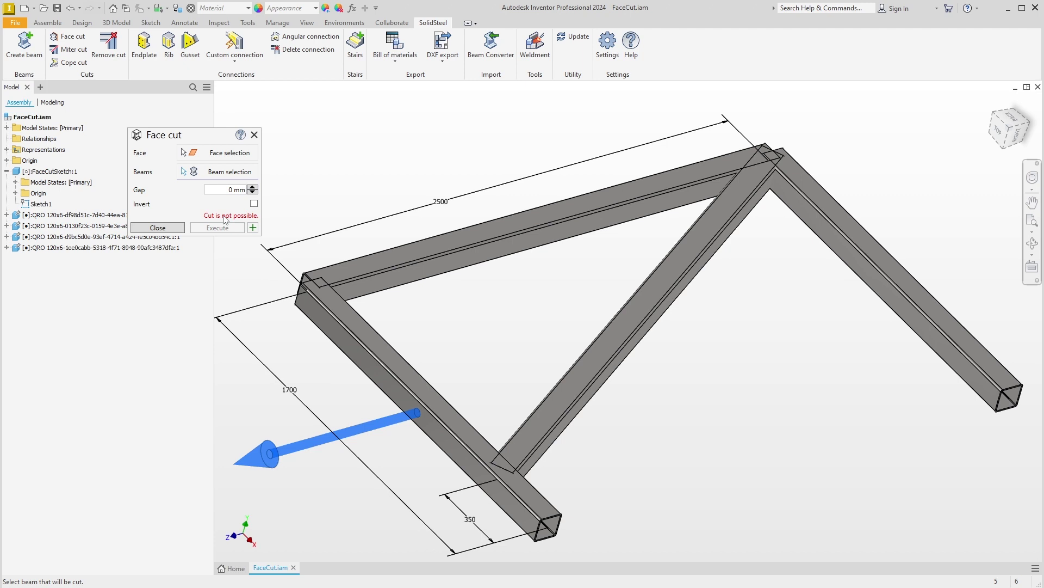
{"action": "left_click", "coordinate": [254, 204]}
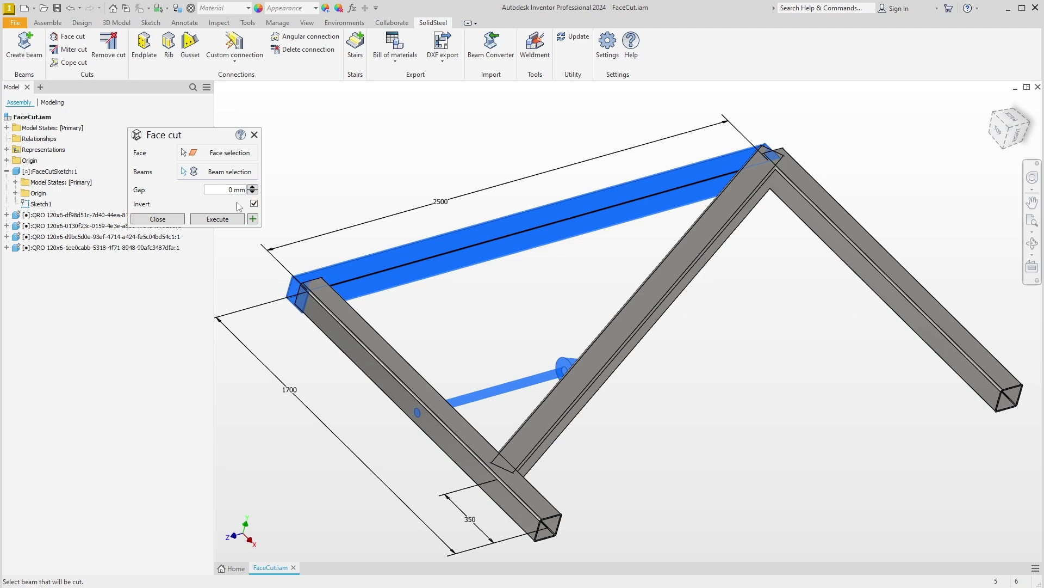
{"action": "left_click", "coordinate": [240, 219]}
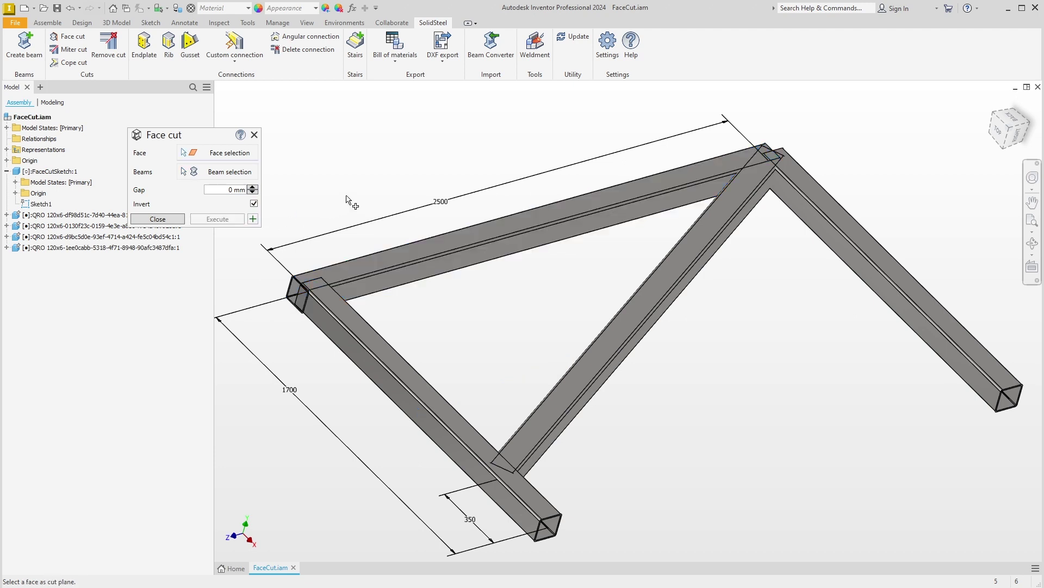
Face-cut the upper-right beam against the lower-right beam's face.
{"action": "scroll", "coordinate": [355, 200], "scroll_direction": "up", "scroll_amount": 1}
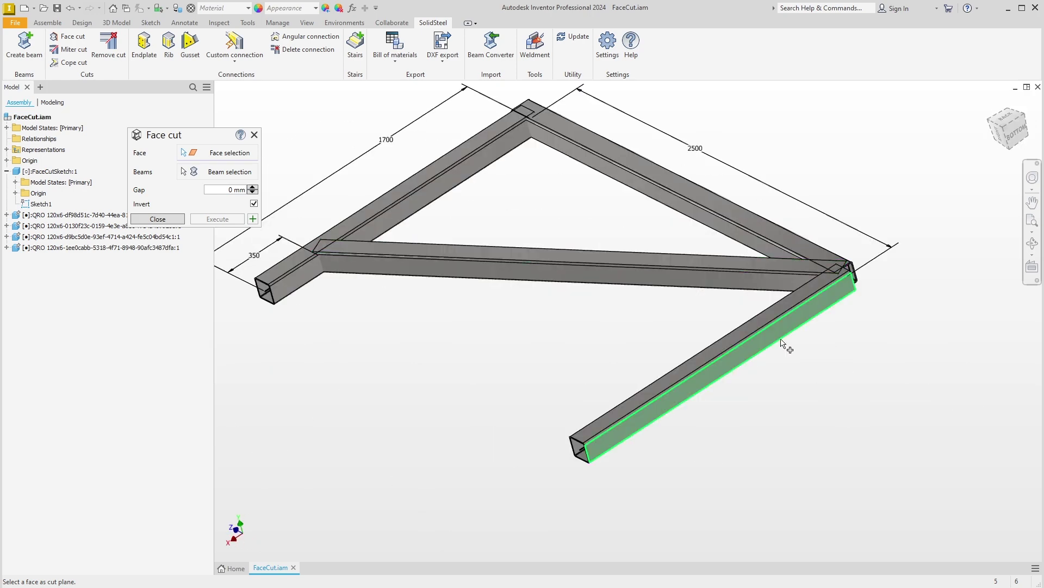
{"action": "left_click", "coordinate": [810, 293]}
{"action": "left_click", "coordinate": [783, 249]}
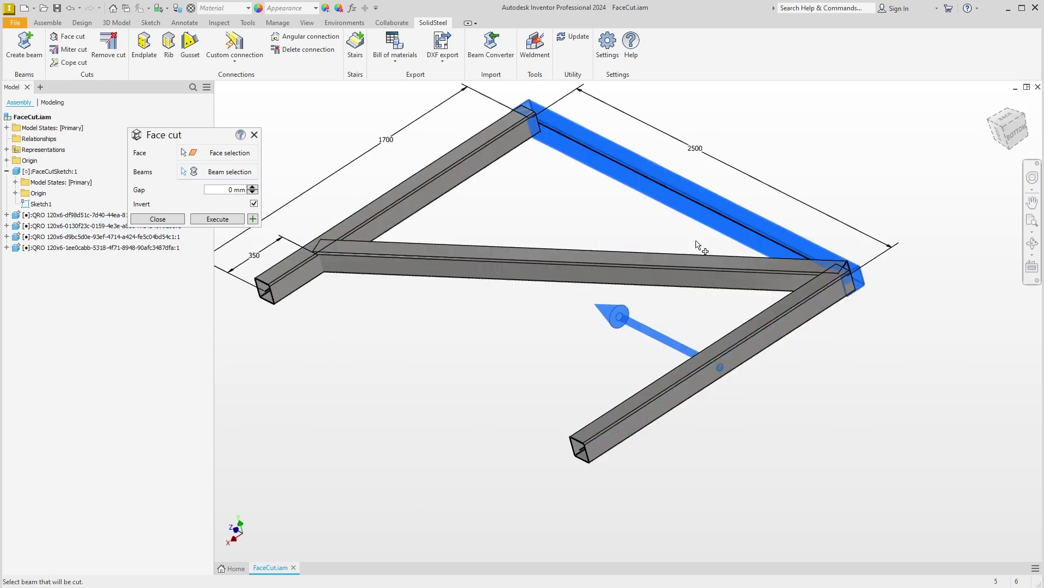
{"action": "left_click", "coordinate": [253, 219]}
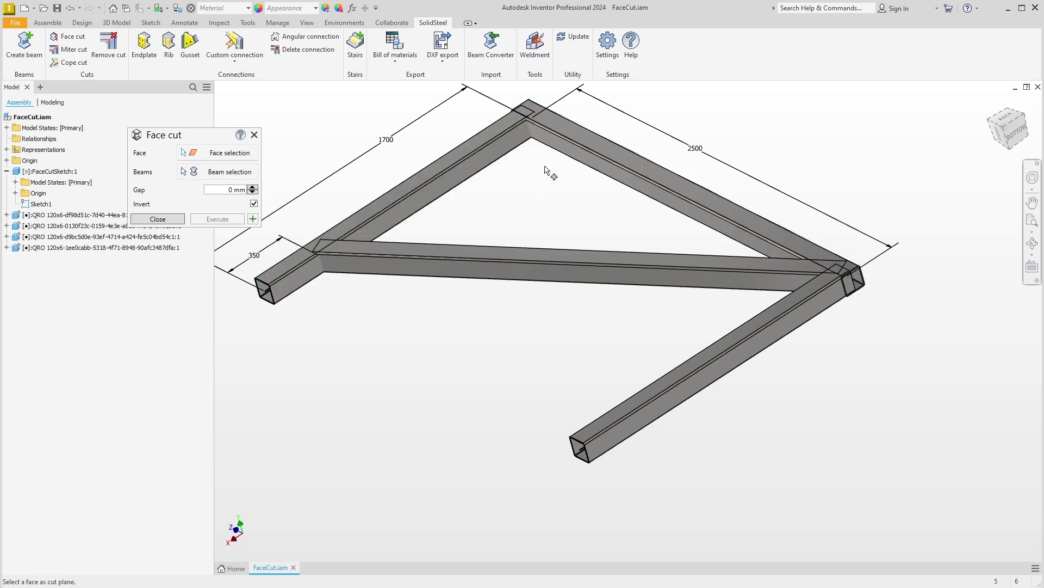
Face-cut the upper-left beam against the upper-right beam's inner face at the apex, with Invert off.
{"action": "left_click", "coordinate": [558, 148]}
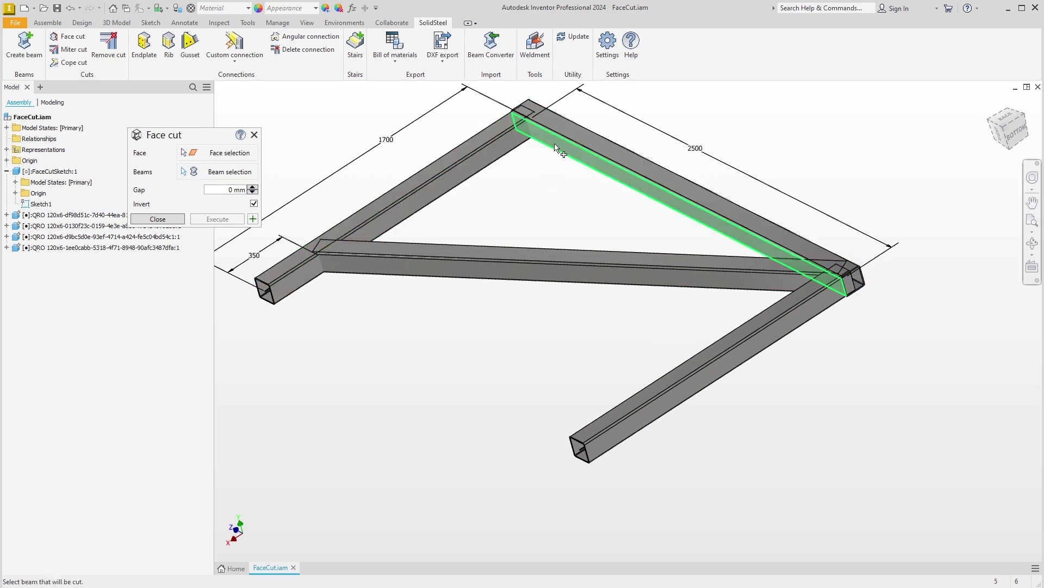
{"action": "left_click", "coordinate": [501, 144]}
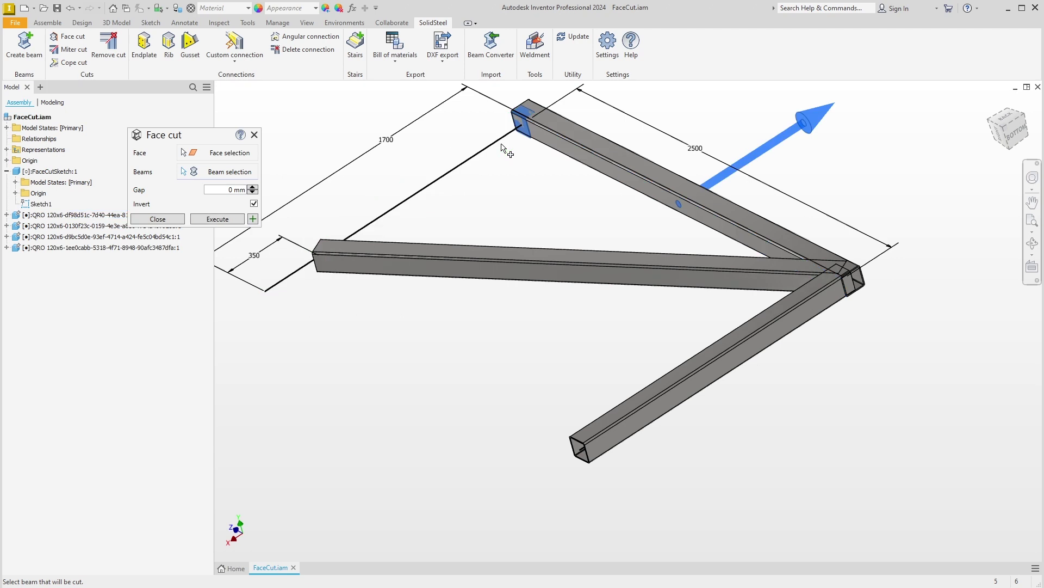
{"action": "left_click", "coordinate": [254, 204]}
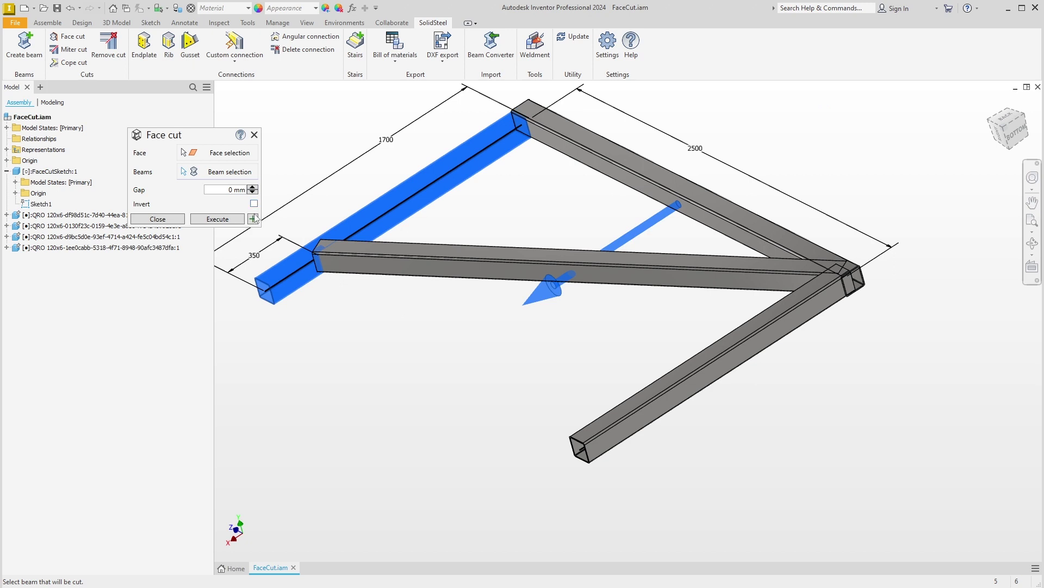
{"action": "left_click", "coordinate": [253, 218]}
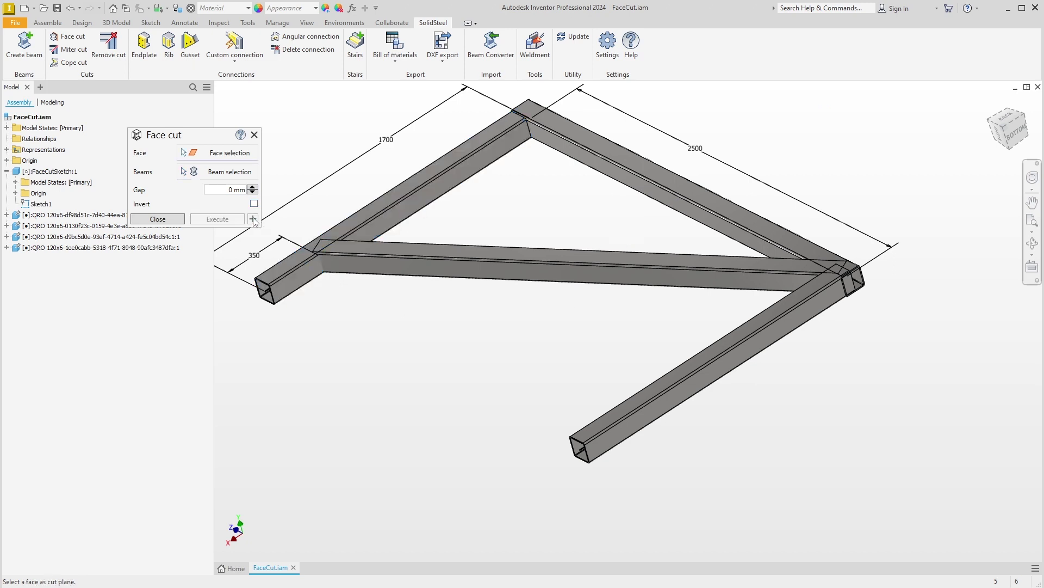
Face-cut the lower-right beam against the upper-right beam's face at the right corner.
{"action": "left_click", "coordinate": [743, 243]}
{"action": "left_click", "coordinate": [741, 331]}
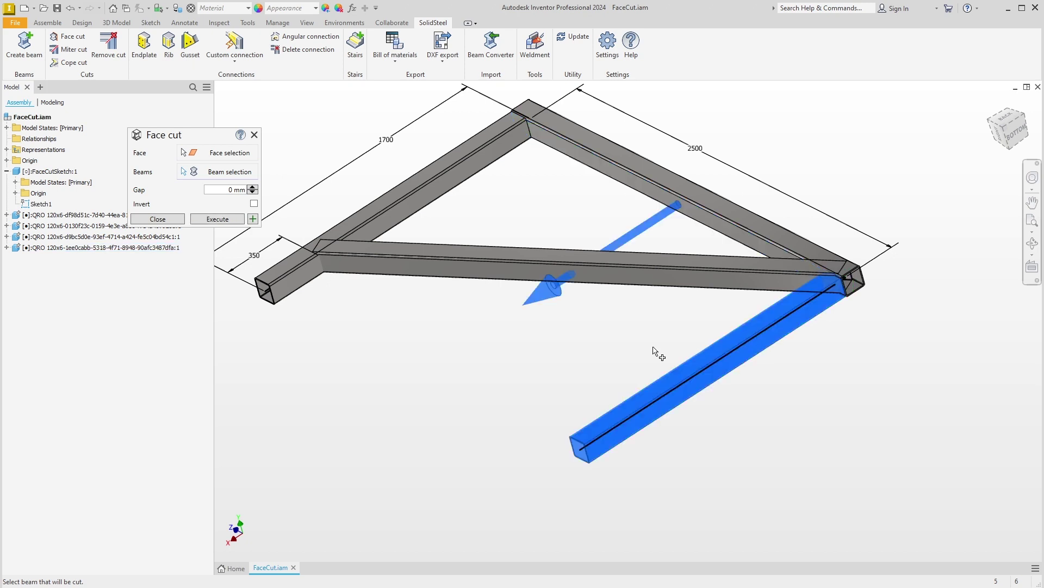
{"action": "left_click", "coordinate": [253, 219]}
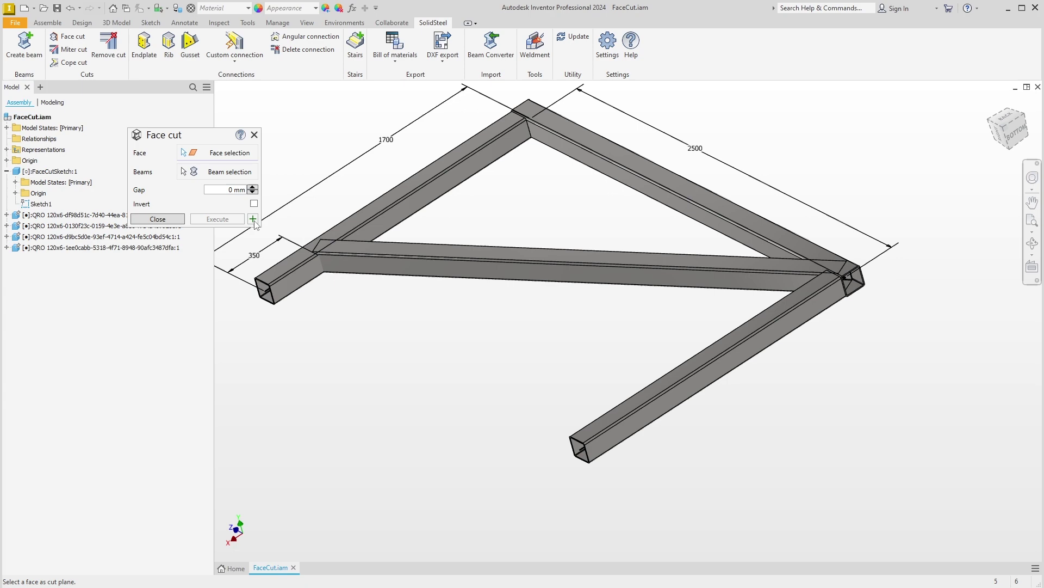
Face-cut the horizontal beam against the left beam's face.
{"action": "scroll", "coordinate": [343, 331], "scroll_direction": "up", "scroll_amount": 2}
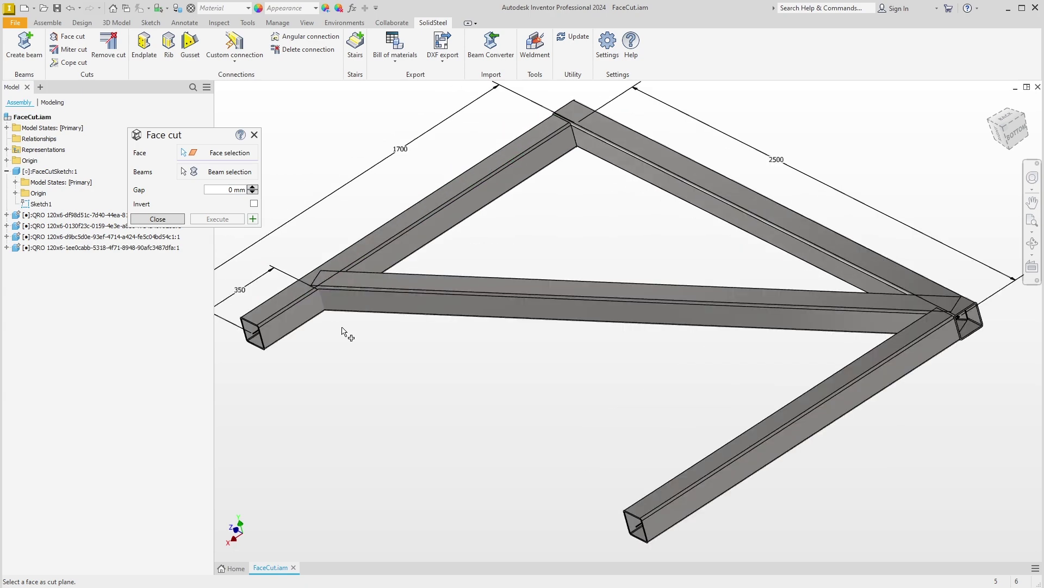
{"action": "scroll", "coordinate": [343, 331], "scroll_direction": "up", "scroll_amount": 2}
{"action": "left_click", "coordinate": [414, 352]}
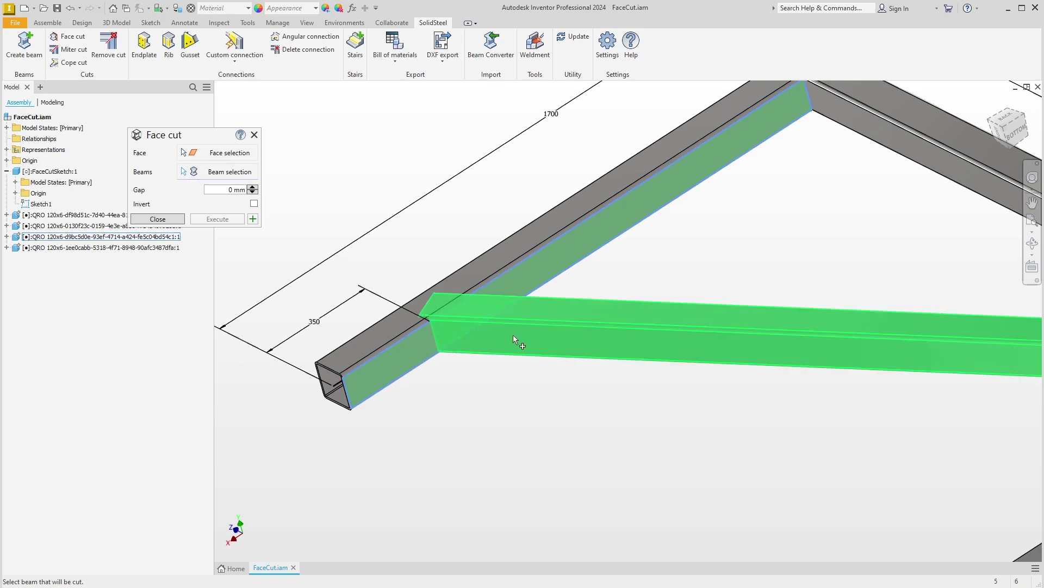
{"action": "left_click", "coordinate": [513, 349]}
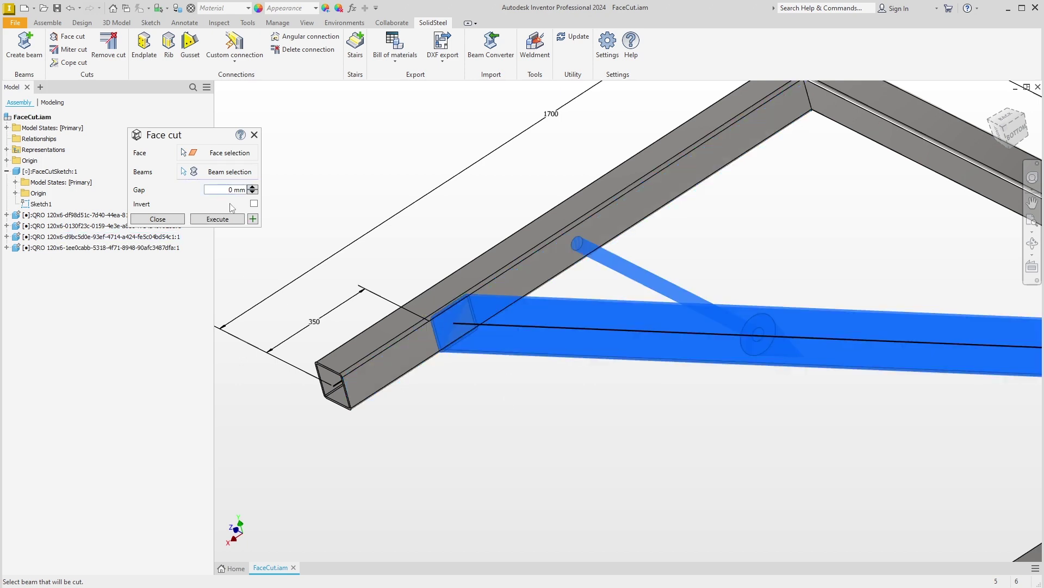
{"action": "type", "text": "3"}
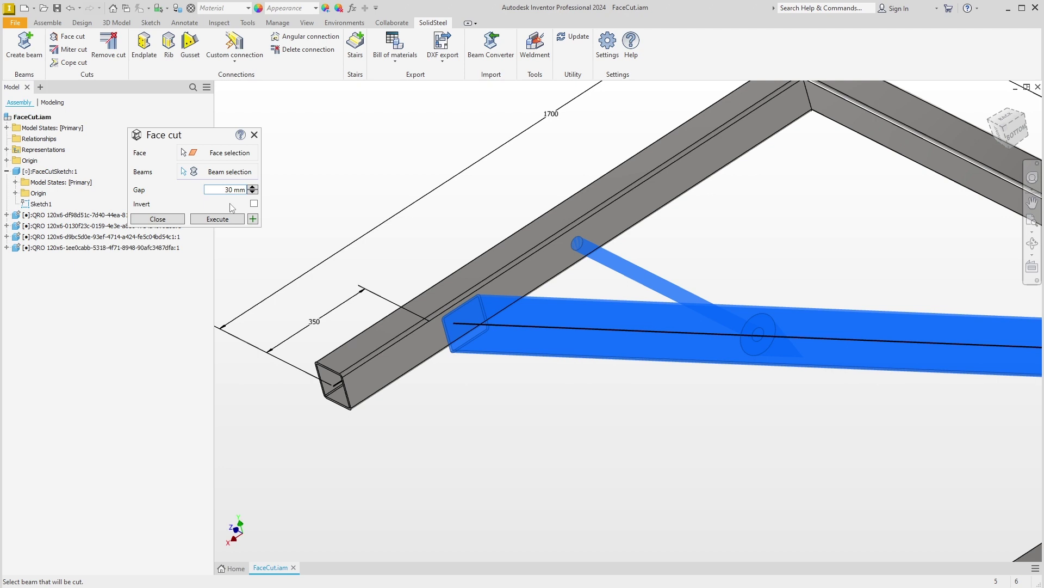
{"action": "left_click", "coordinate": [253, 219]}
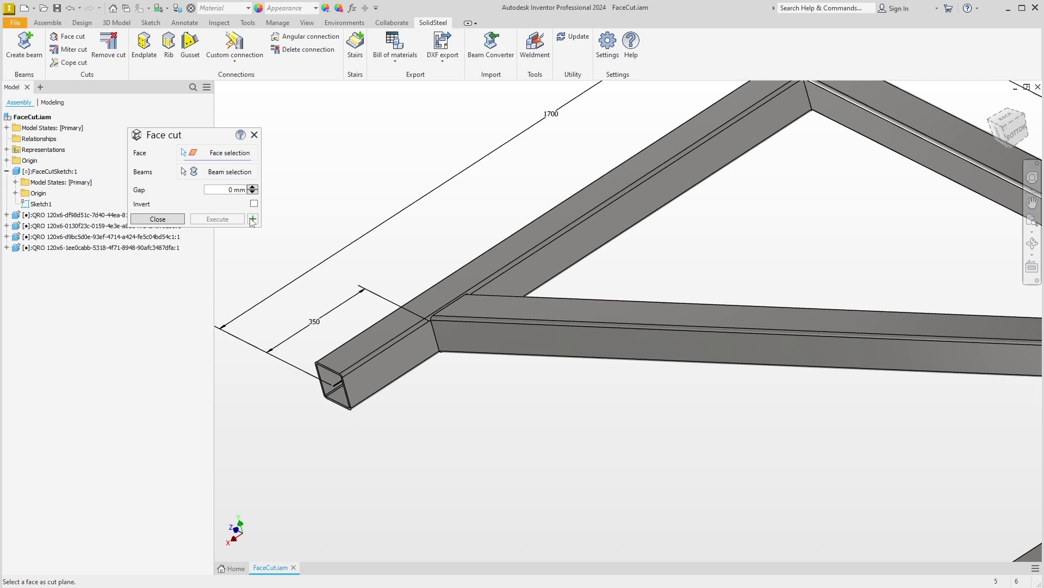
Face-cut the diagonal beam against the right beam's inner face under the apex, then close Face cut.
{"action": "key", "text": "F6"}
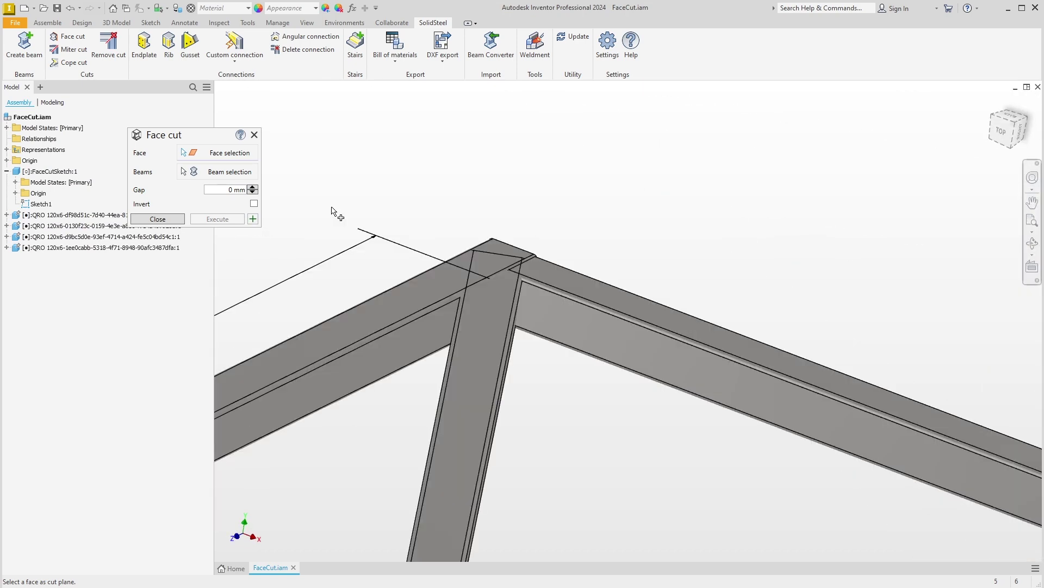
{"action": "left_click", "coordinate": [393, 360]}
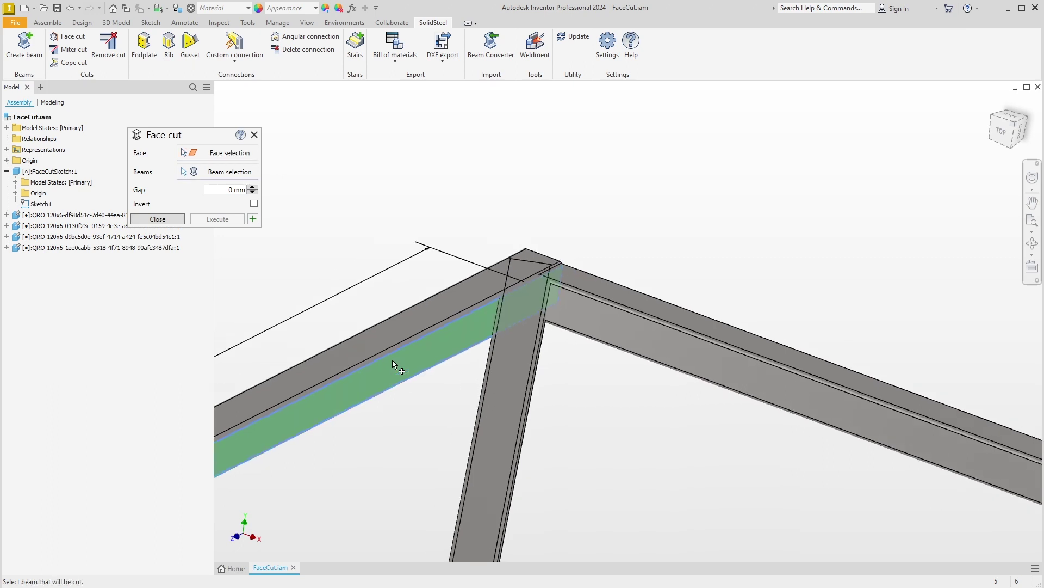
{"action": "left_click", "coordinate": [570, 344]}
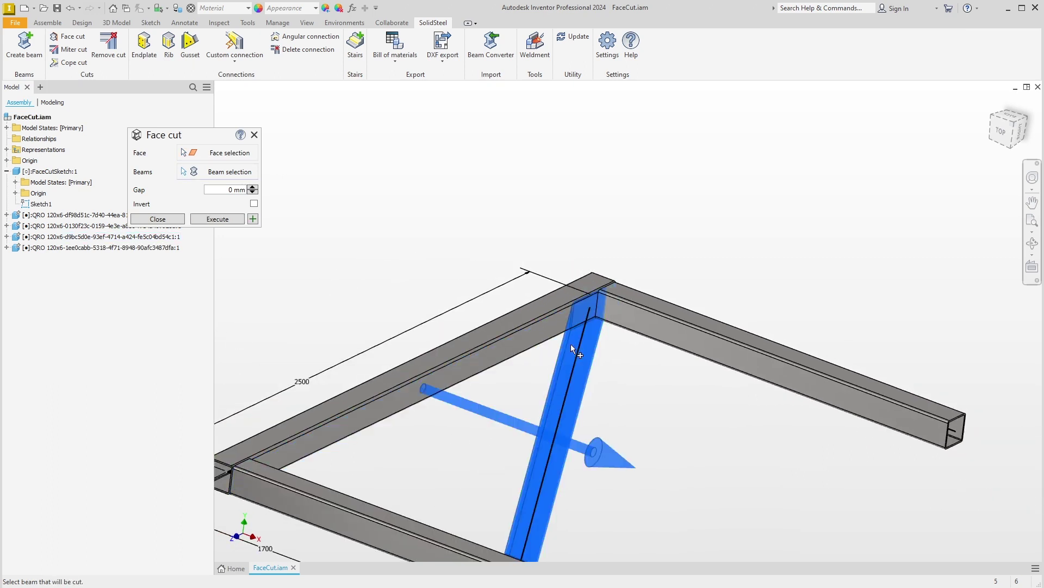
{"action": "left_click", "coordinate": [253, 219]}
{"action": "left_click", "coordinate": [620, 312]}
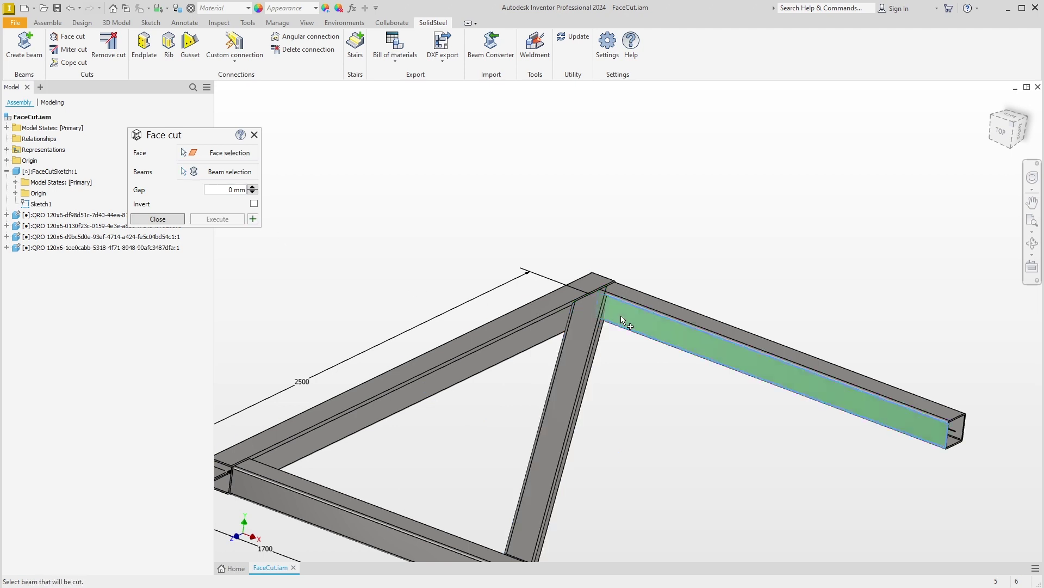
{"action": "left_click", "coordinate": [574, 354]}
{"action": "left_click", "coordinate": [253, 219]}
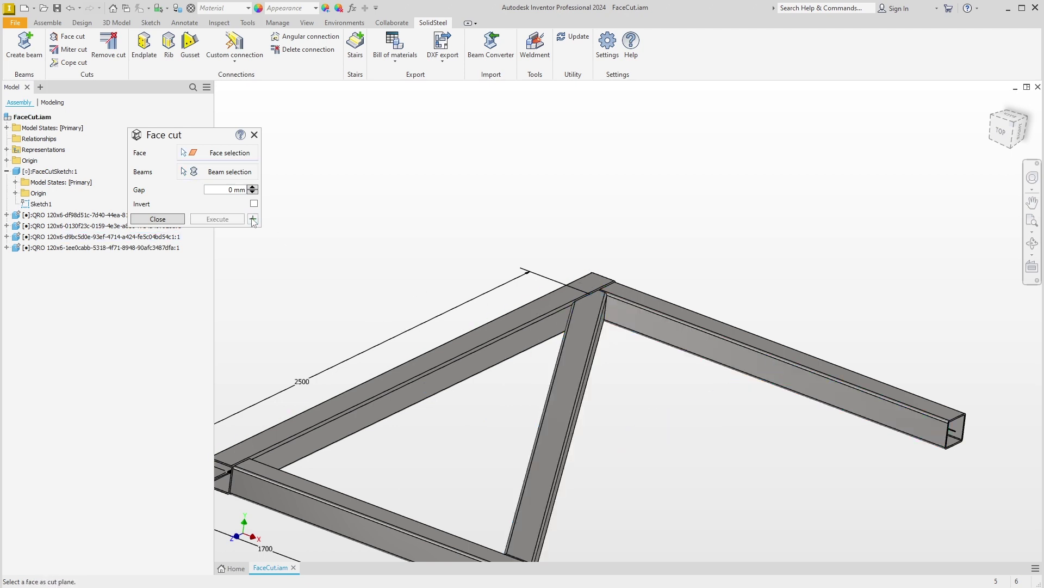
{"action": "left_click", "coordinate": [254, 135]}
Open the third beam from the model tree as its own part to inspect it.
{"action": "left_click", "coordinate": [87, 236]}
{"action": "right_click", "coordinate": [113, 237]}
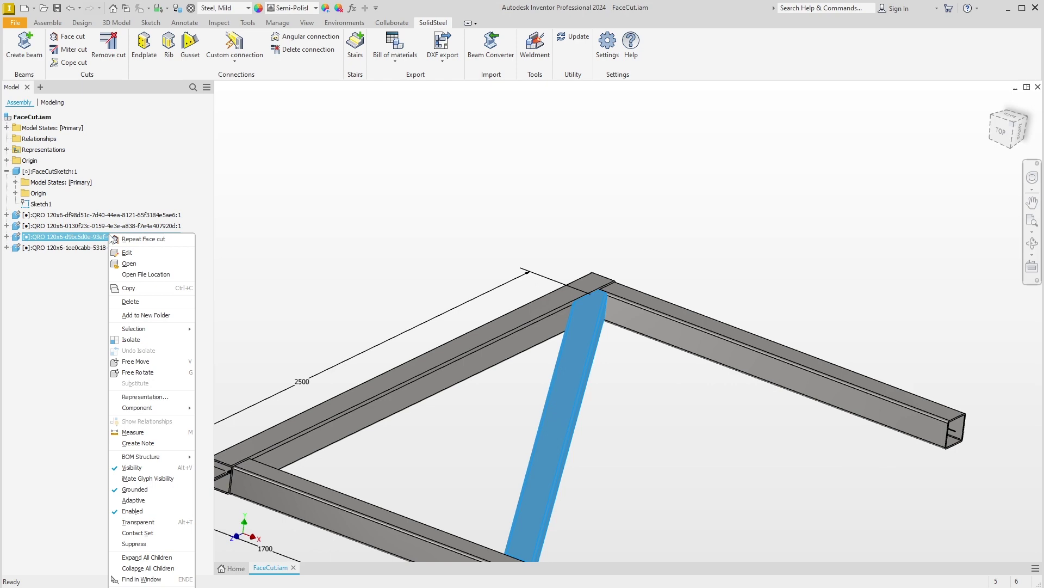
{"action": "left_click", "coordinate": [129, 264]}
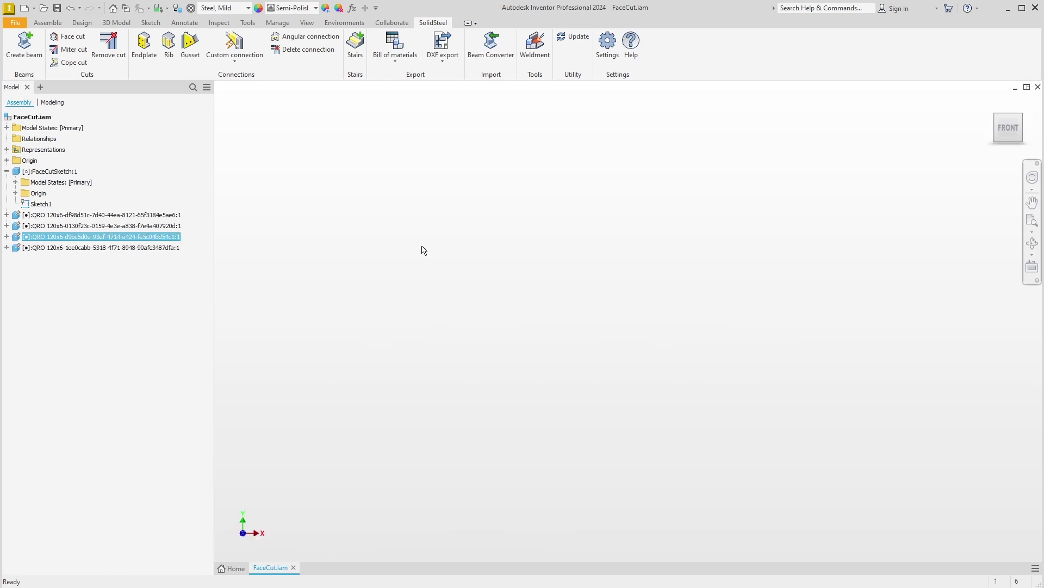
{"action": "scroll", "coordinate": [419, 250], "scroll_direction": "up", "scroll_amount": 3}
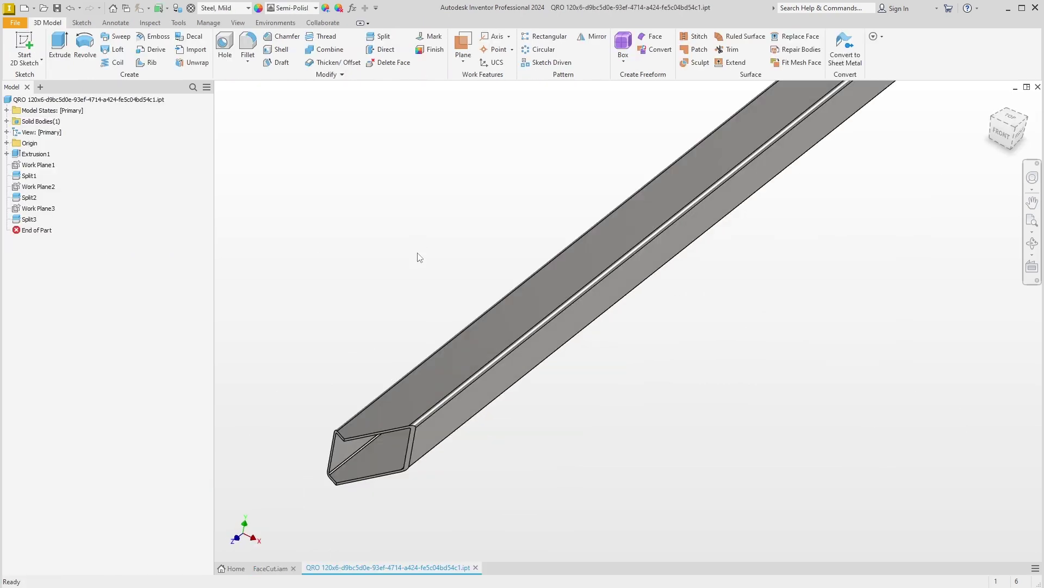
{"action": "scroll", "coordinate": [420, 256], "scroll_direction": "down", "scroll_amount": 3}
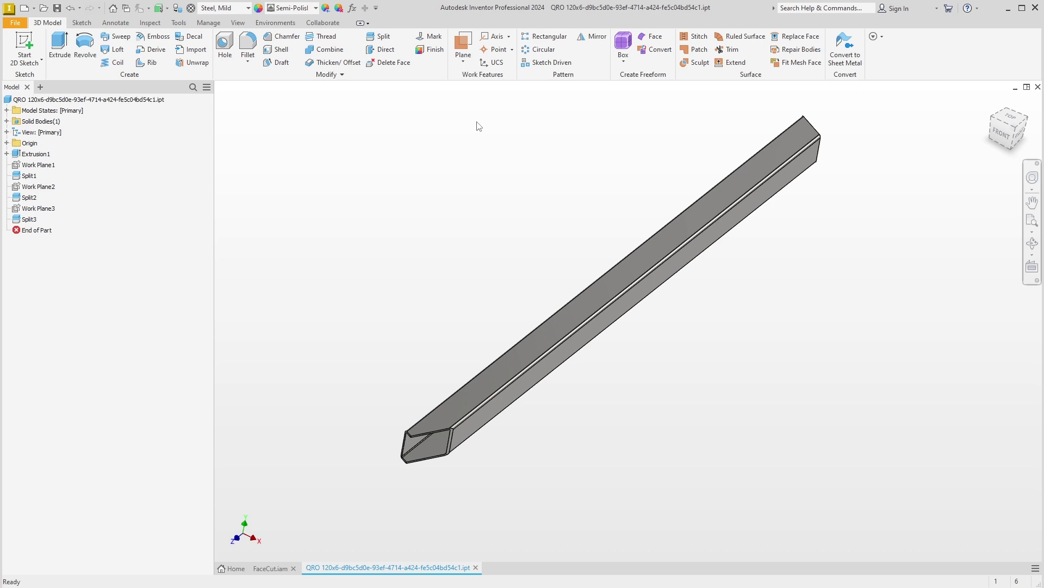
Close the beam part, answer the save prompt, and clear the selection in the assembly.
{"action": "left_click", "coordinate": [1038, 87]}
{"action": "left_click", "coordinate": [626, 401]}
{"action": "left_click", "coordinate": [624, 439]}
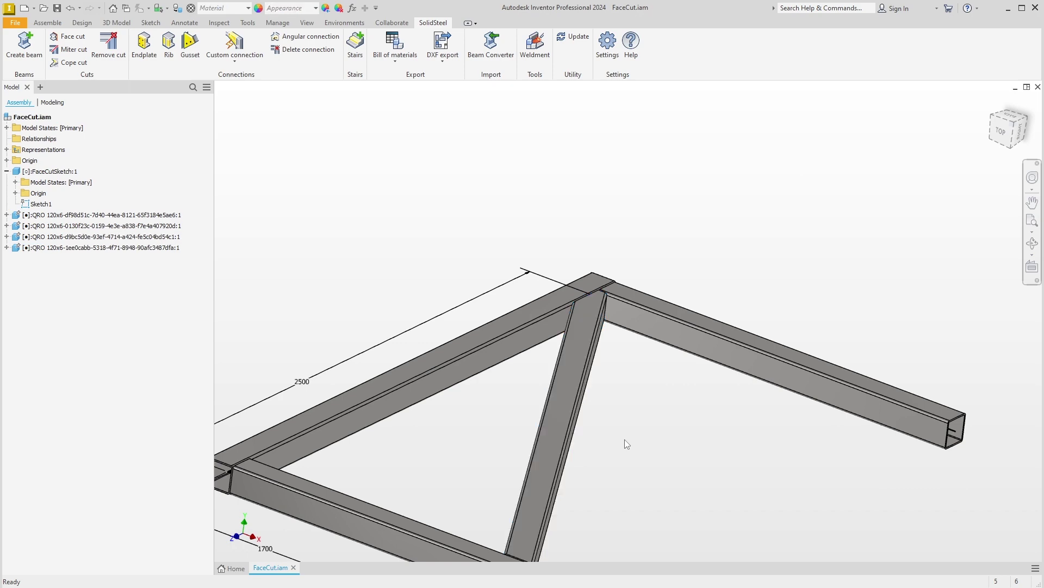
Show the MiterCut frame in home view, zoom to the left corner, and bring up SolidSteel tools.
{"action": "key", "text": "F6"}
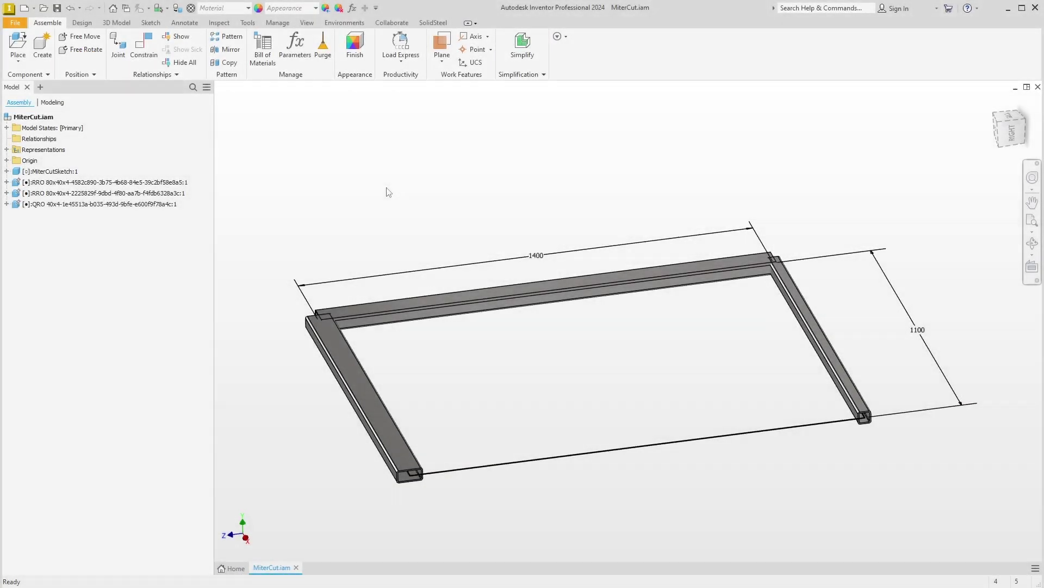
{"action": "scroll", "coordinate": [388, 191], "scroll_direction": "up", "scroll_amount": 2}
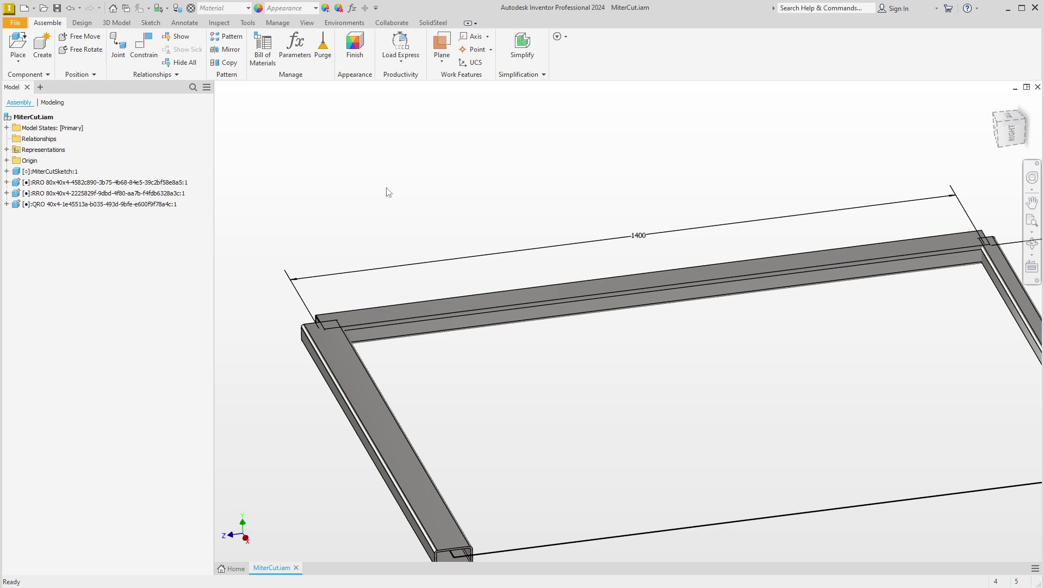
{"action": "scroll", "coordinate": [388, 192], "scroll_direction": "up", "scroll_amount": 3}
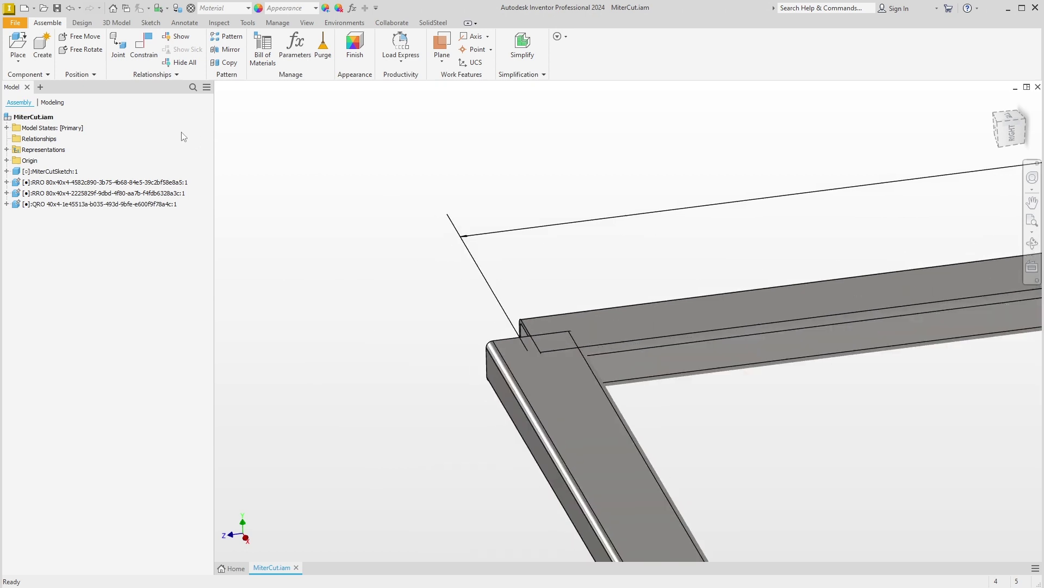
{"action": "left_click", "coordinate": [430, 23]}
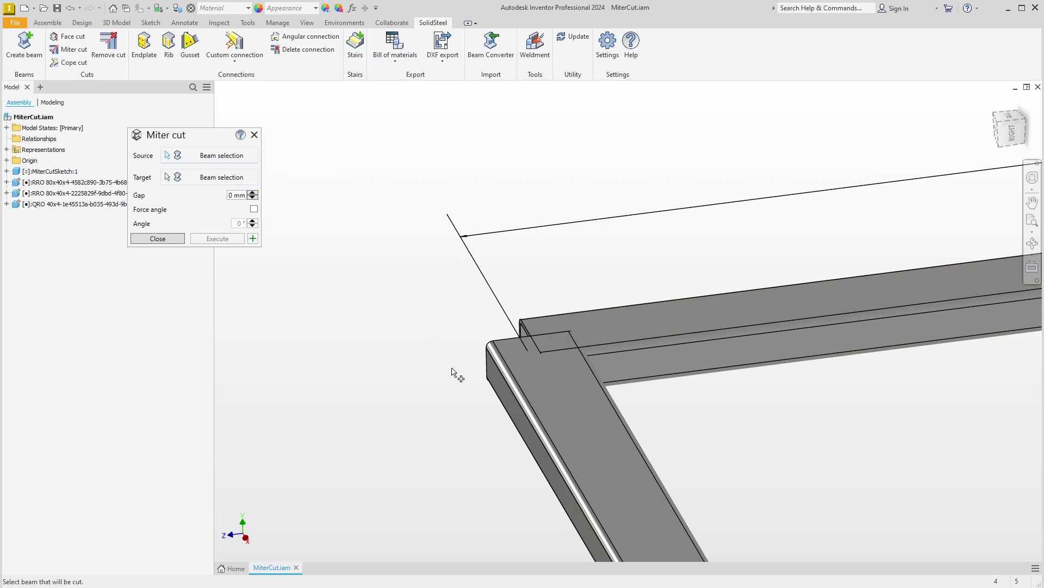
Miter the lower beam against the upper beam with 0 mm gap and Force angle off.
{"action": "left_click", "coordinate": [531, 396]}
{"action": "left_click", "coordinate": [617, 336]}
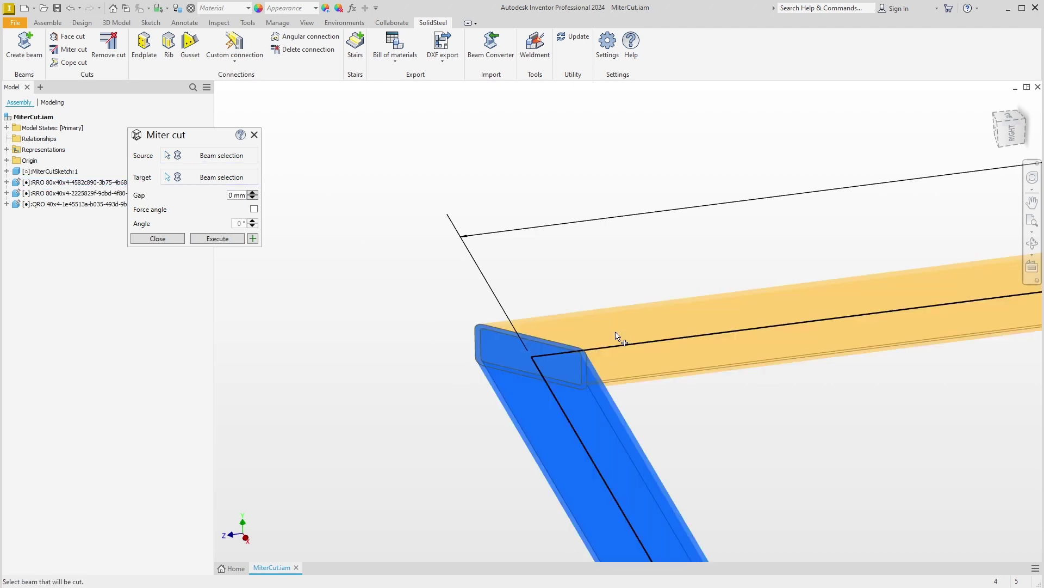
{"action": "middle_click_drag", "start_coordinate": [584, 266], "coordinate": [396, 198], "text": "shift"}
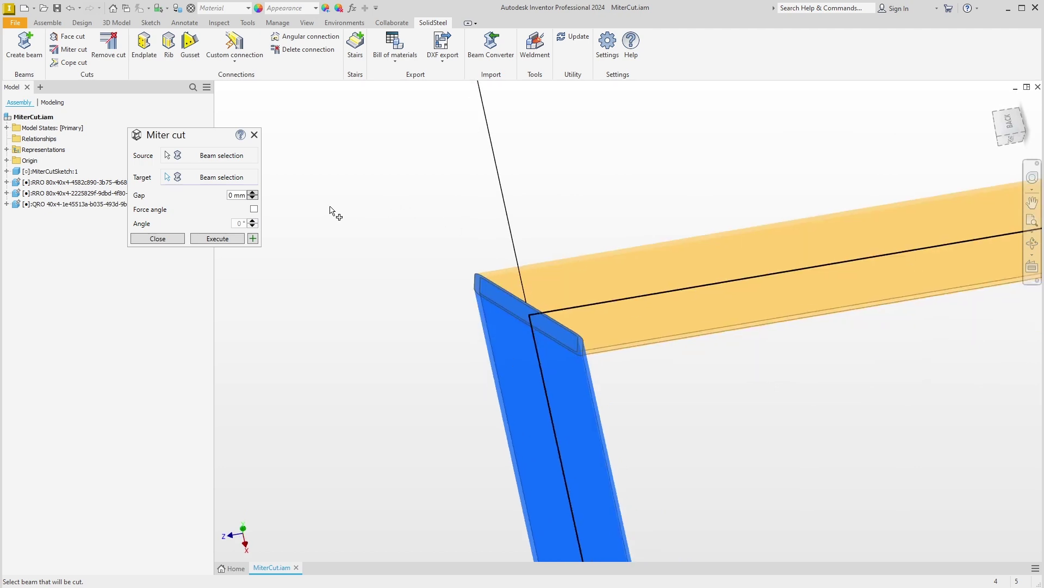
{"action": "left_click", "coordinate": [229, 195]}
{"action": "type", "text": "3"}
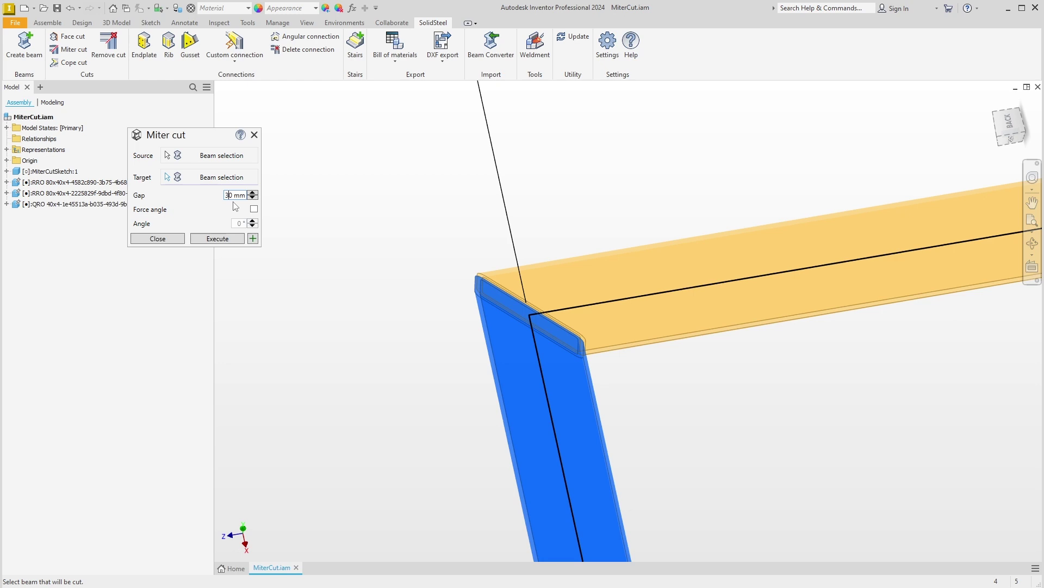
{"action": "key", "text": "BackSpace"}
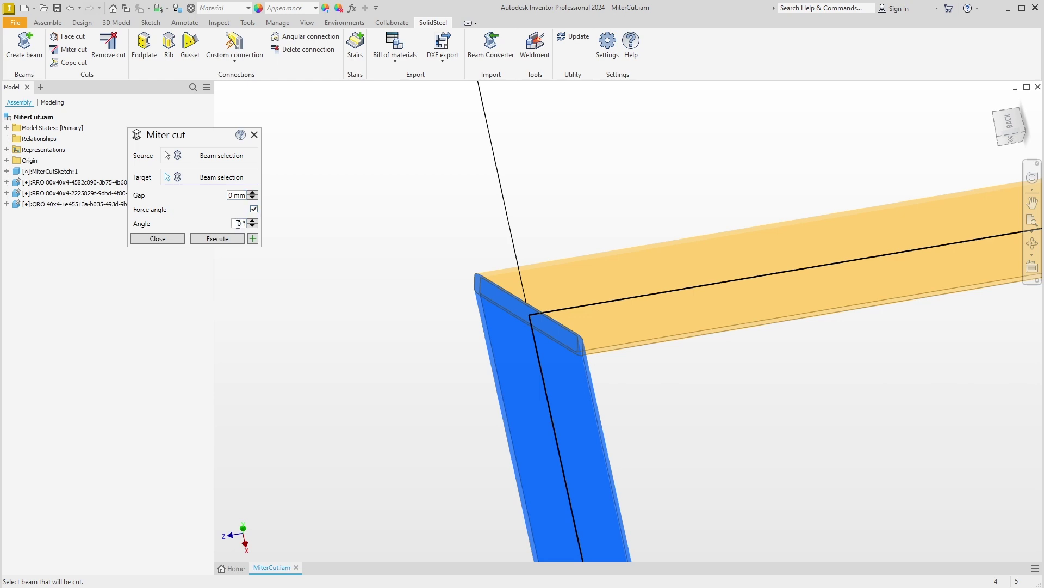
{"action": "type", "text": "70"}
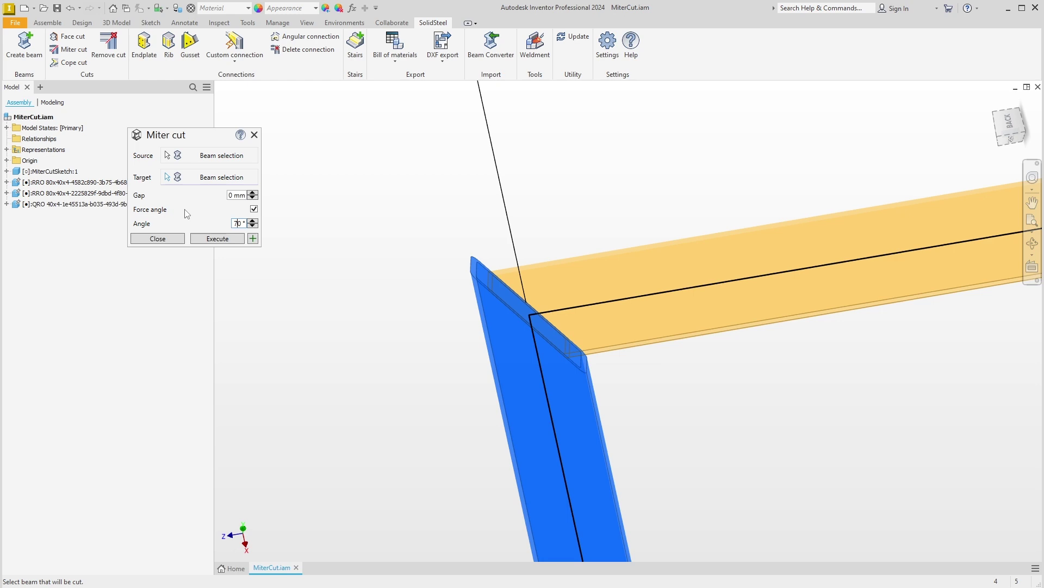
{"action": "key", "text": "BackSpace"}
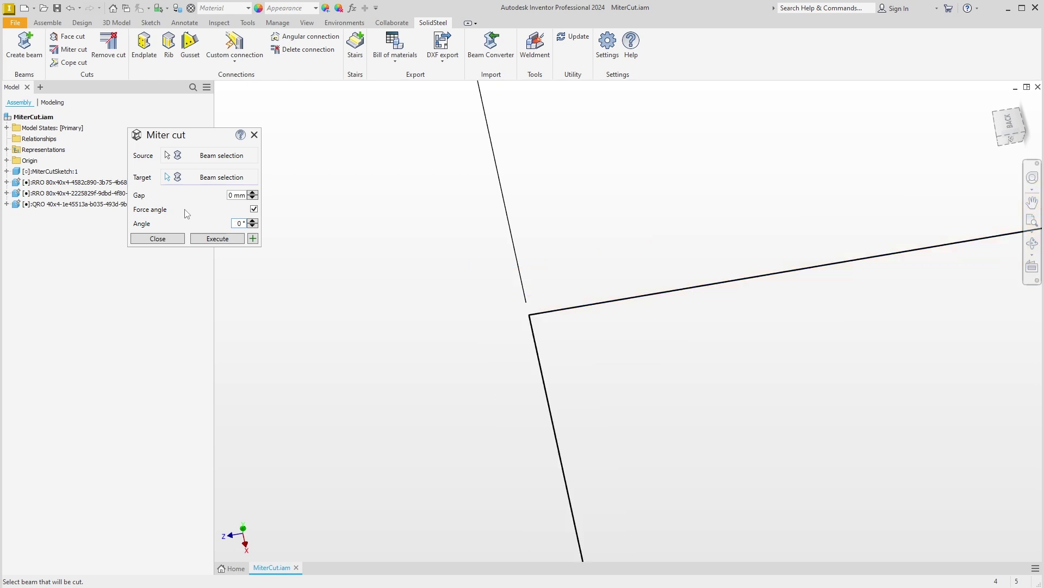
{"action": "left_click", "coordinate": [254, 210]}
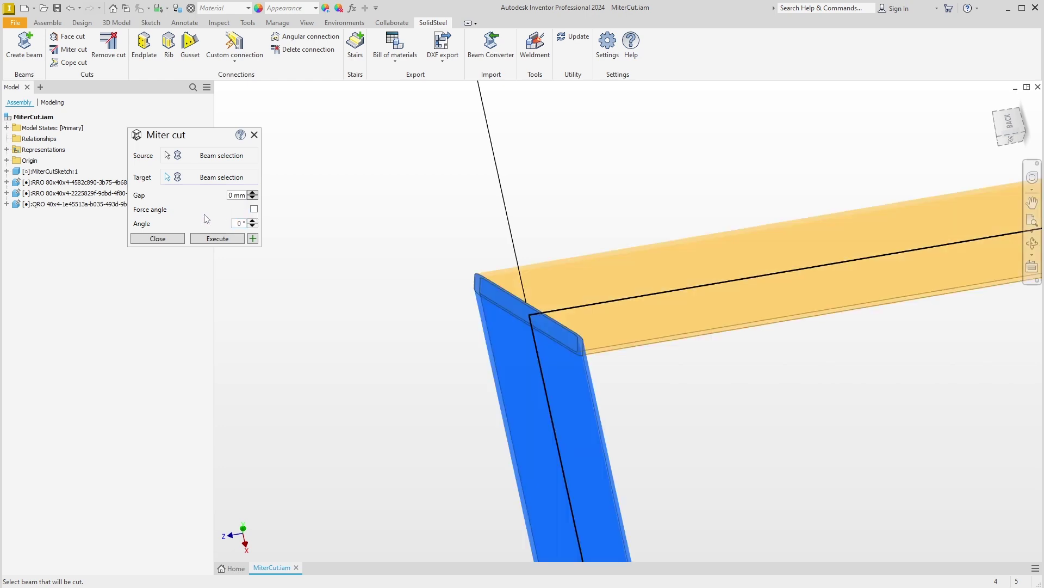
{"action": "left_click", "coordinate": [253, 239]}
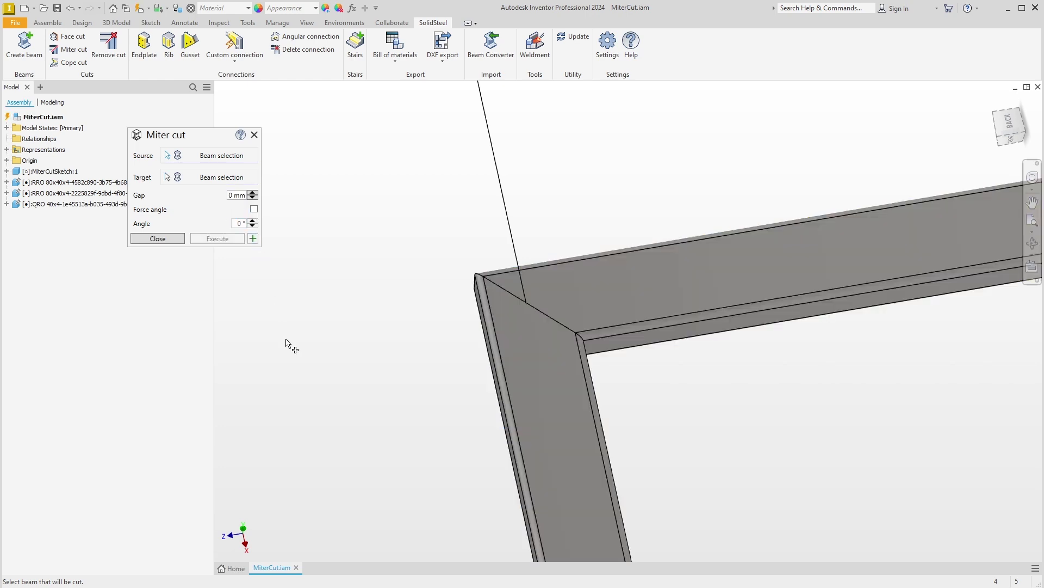
Miter the horizontal beam against the vertical beam at the frame's other corner and finish.
{"action": "scroll", "coordinate": [288, 346], "scroll_direction": "down", "scroll_amount": 3}
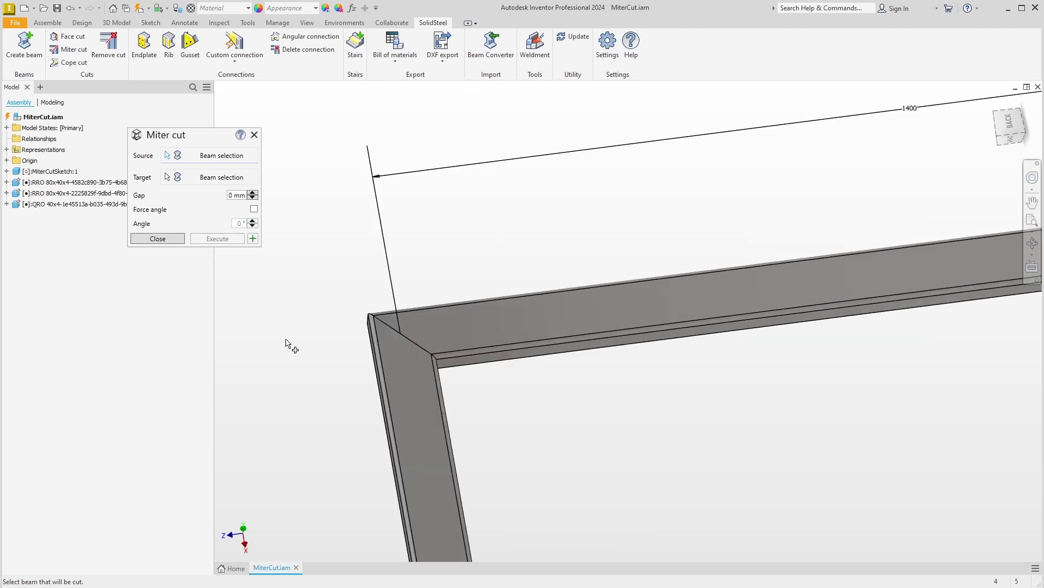
{"action": "key", "text": "F5"}
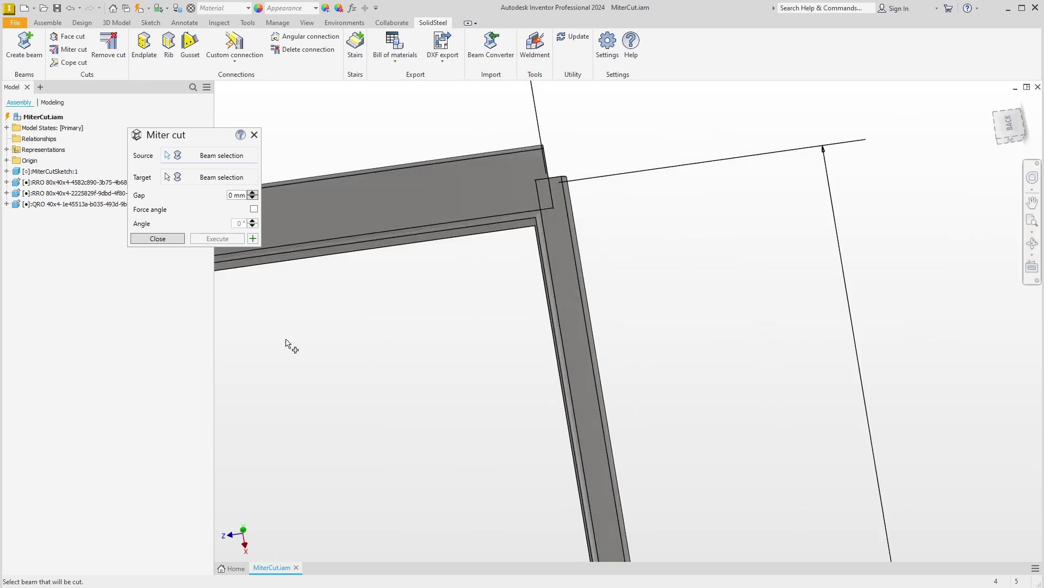
{"action": "left_click", "coordinate": [414, 203]}
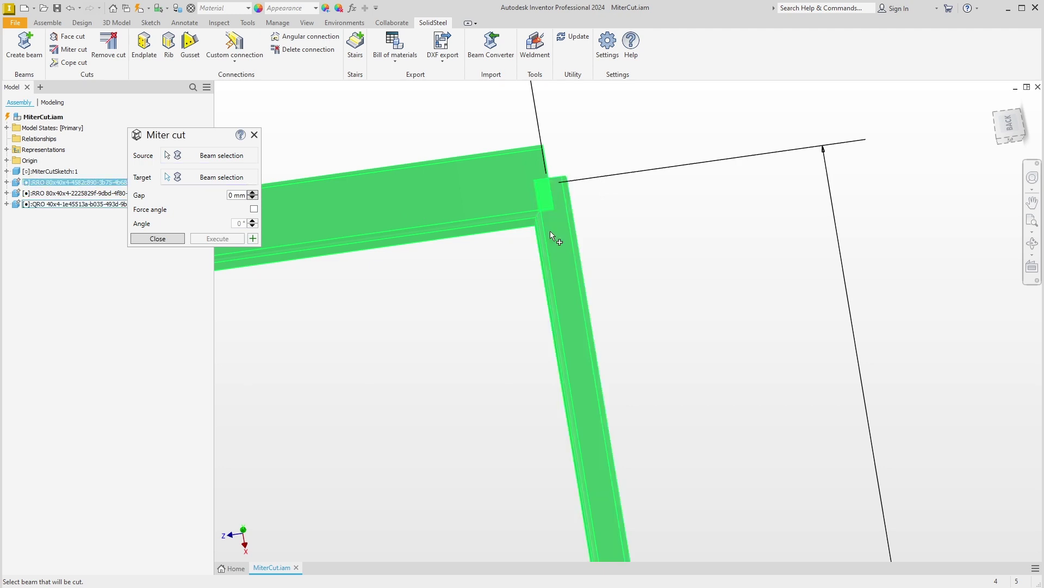
{"action": "left_click", "coordinate": [540, 246]}
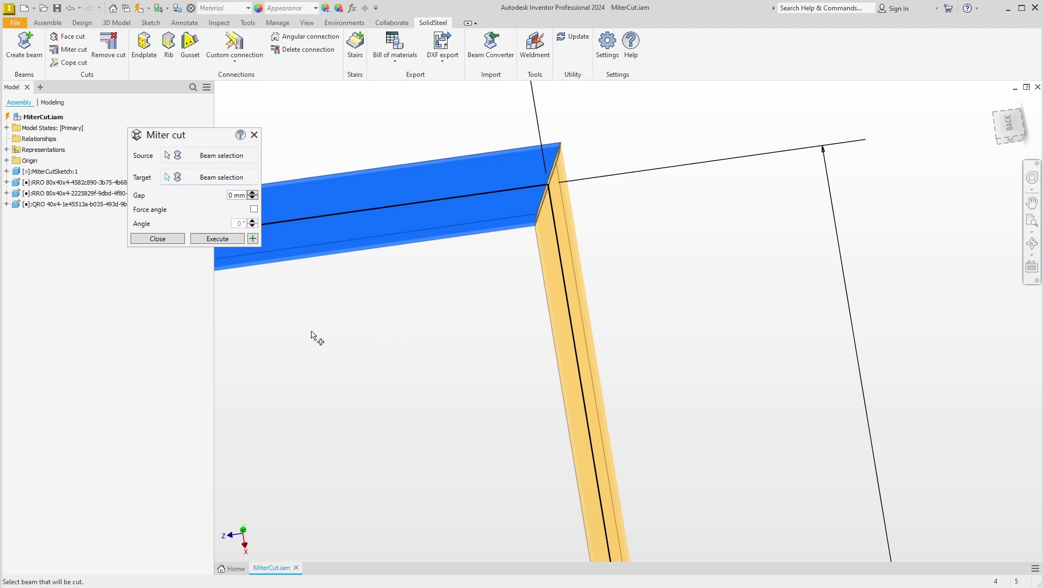
{"action": "left_click", "coordinate": [232, 239]}
{"action": "scroll", "coordinate": [385, 340], "scroll_direction": "up", "scroll_amount": 3}
{"action": "scroll", "coordinate": [386, 340], "scroll_direction": "down", "scroll_amount": 4}
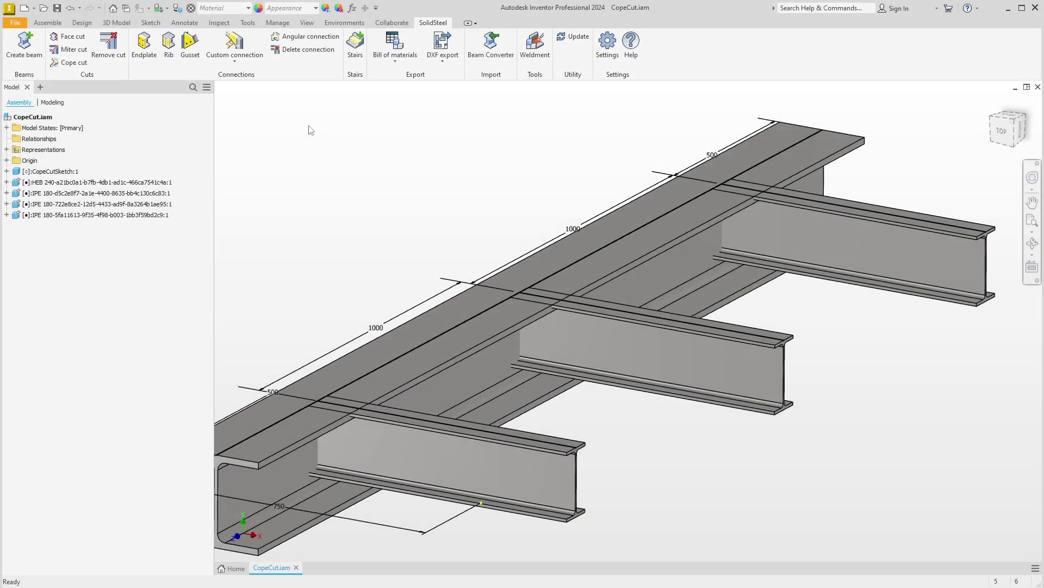
Start a one-sided cope cut on the nearest IPE beam using the HEB as tool beam.
{"action": "left_click", "coordinate": [77, 63]}
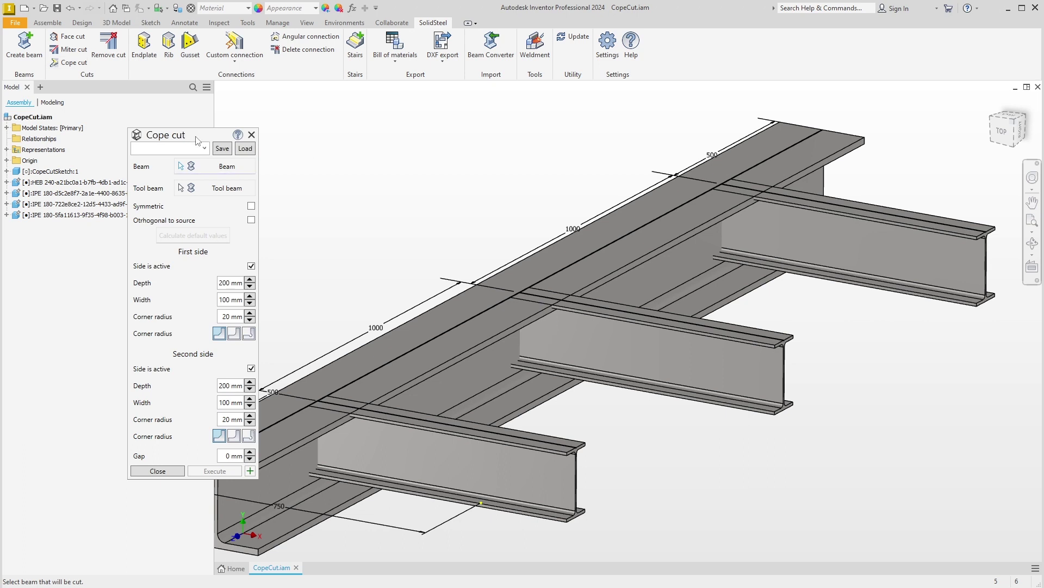
{"action": "left_click_drag", "start_coordinate": [195, 136], "coordinate": [178, 104]}
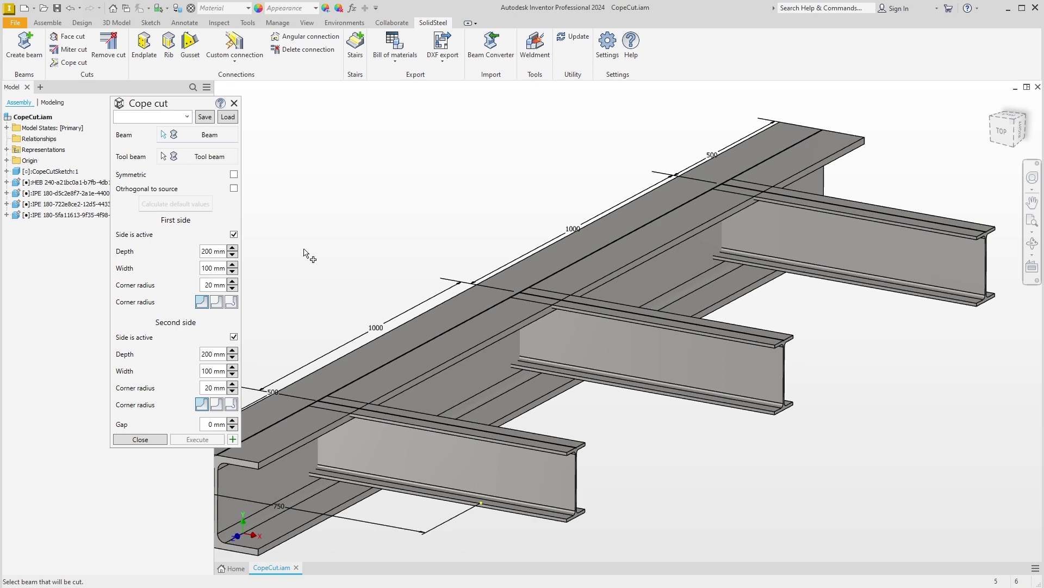
{"action": "left_click", "coordinate": [370, 461]}
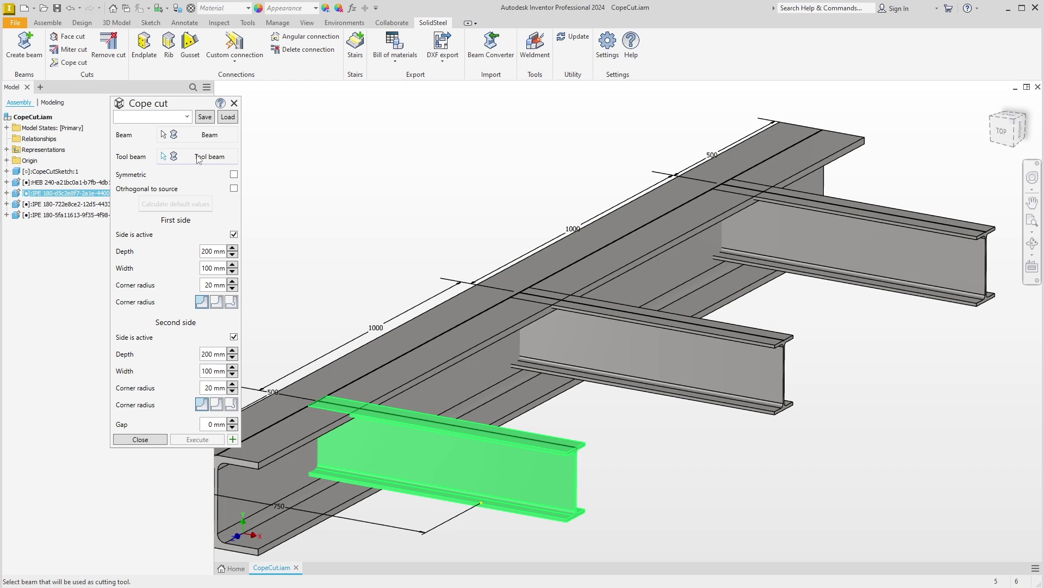
{"action": "left_click", "coordinate": [358, 366]}
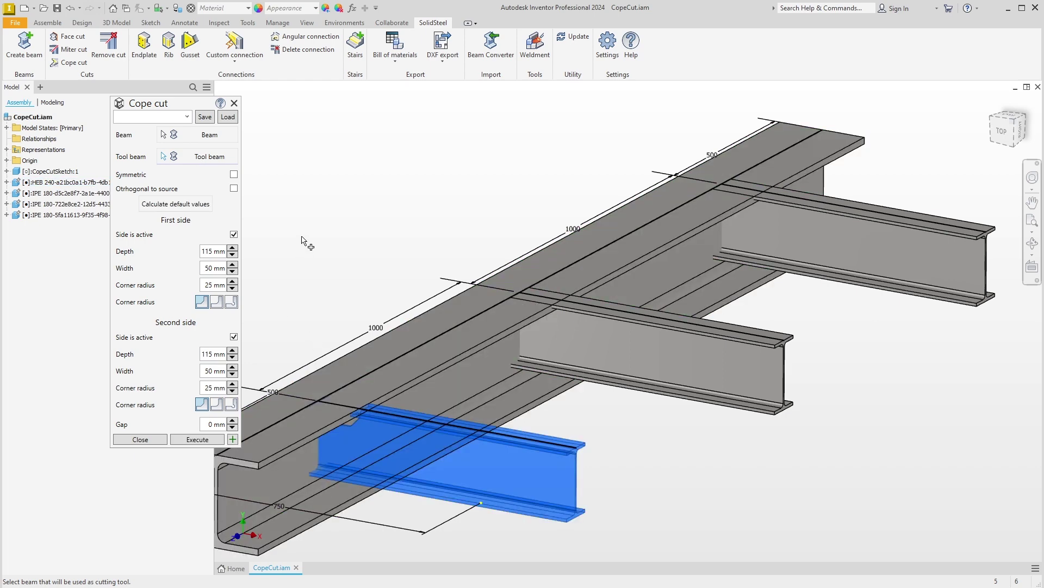
{"action": "key", "text": "F5"}
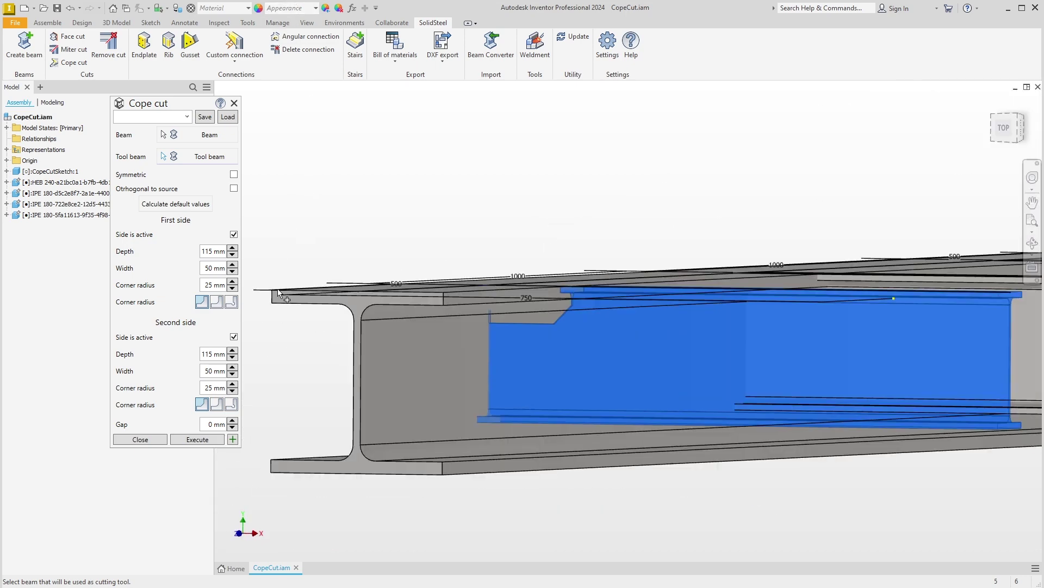
{"action": "left_click", "coordinate": [234, 338]}
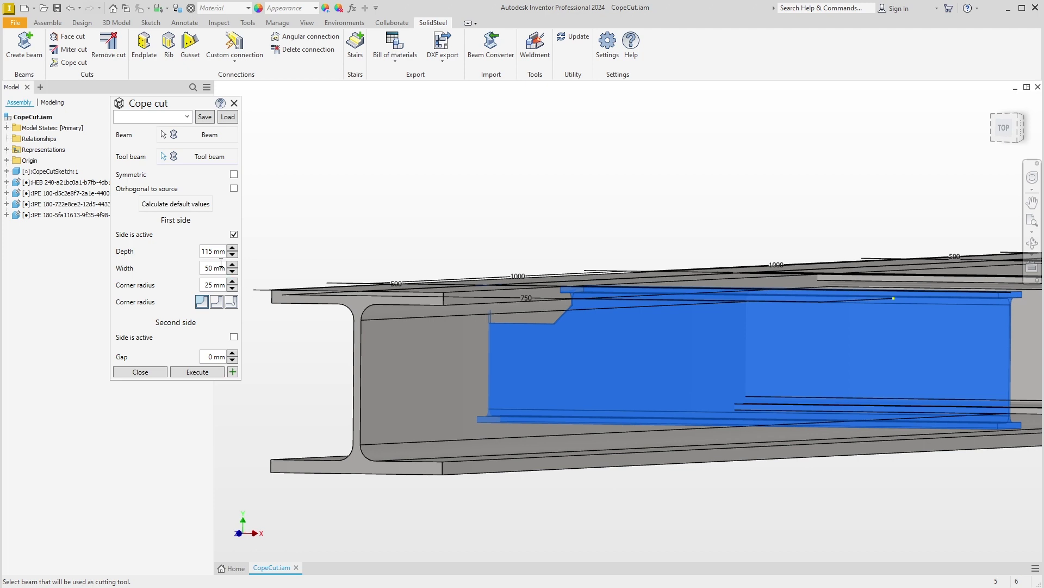
Set cope Depth 135, Width 45, Corner radius 10, with a round relief-hole corner.
{"action": "double_click", "coordinate": [208, 252]}
{"action": "type", "text": "135"}
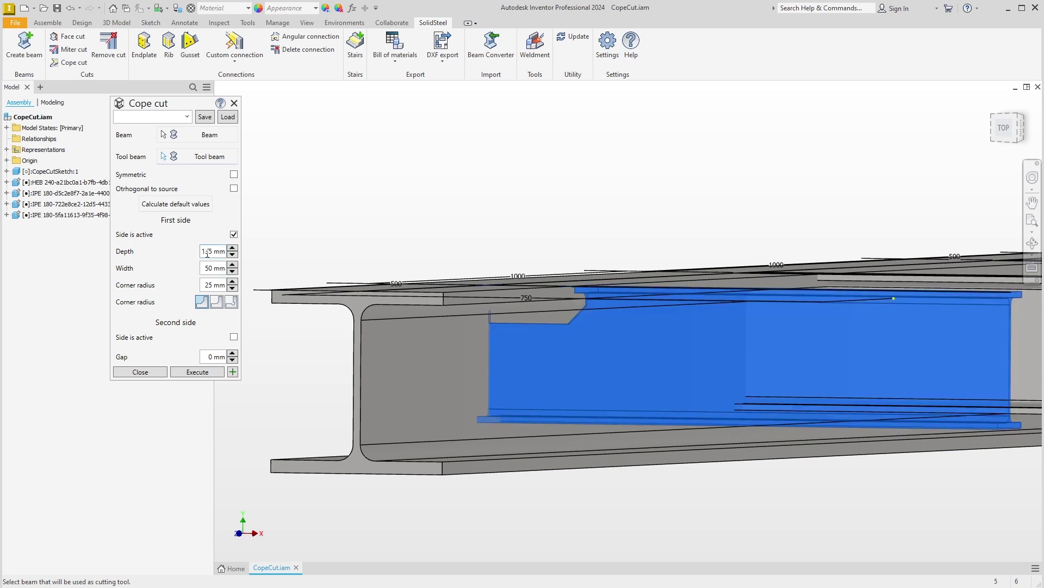
{"action": "double_click", "coordinate": [210, 269]}
{"action": "type", "text": "45"}
{"action": "double_click", "coordinate": [209, 285]}
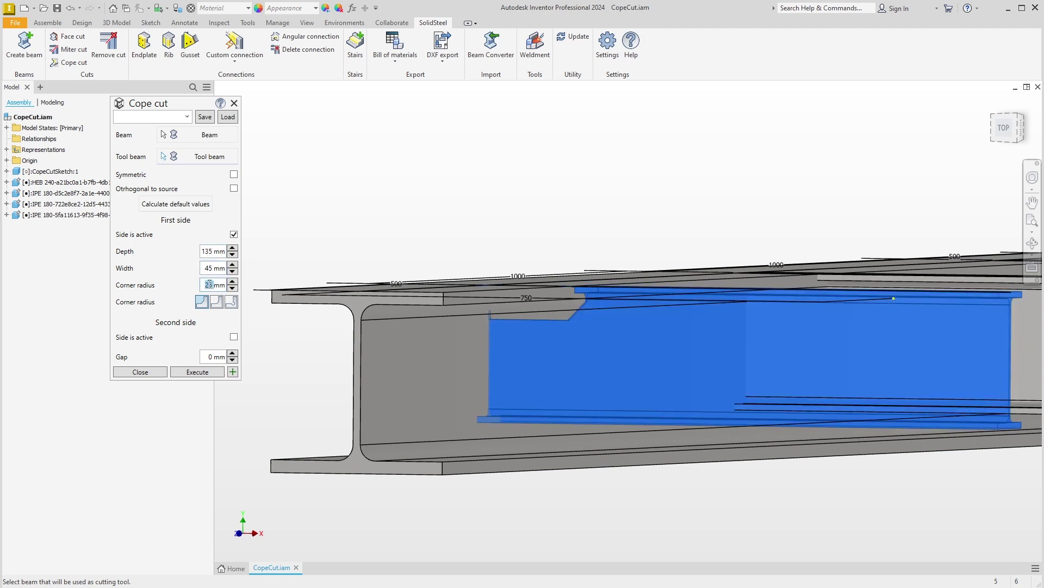
{"action": "type", "text": "10"}
{"action": "left_click", "coordinate": [219, 306]}
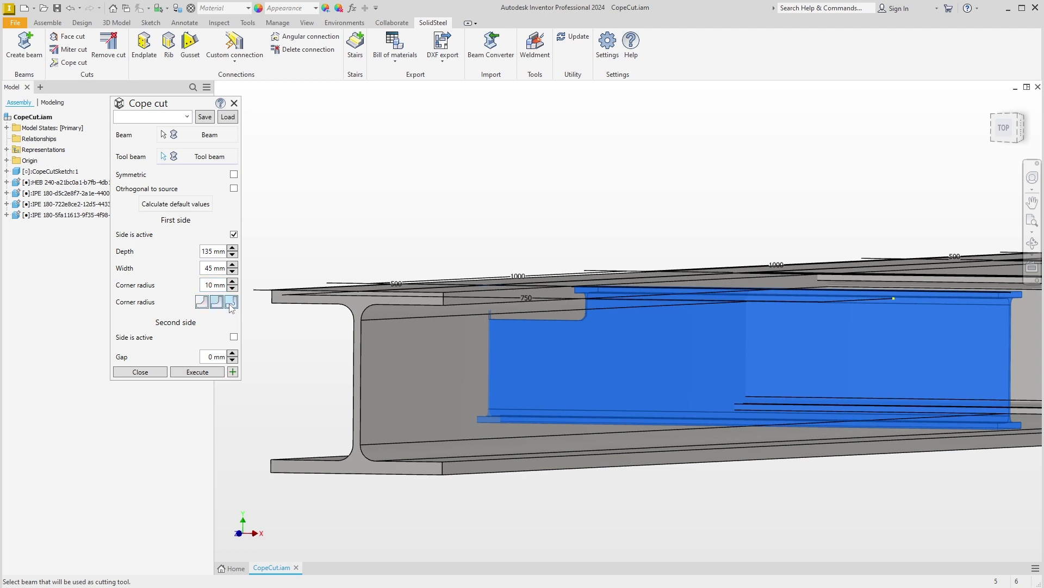
{"action": "left_click", "coordinate": [231, 303]}
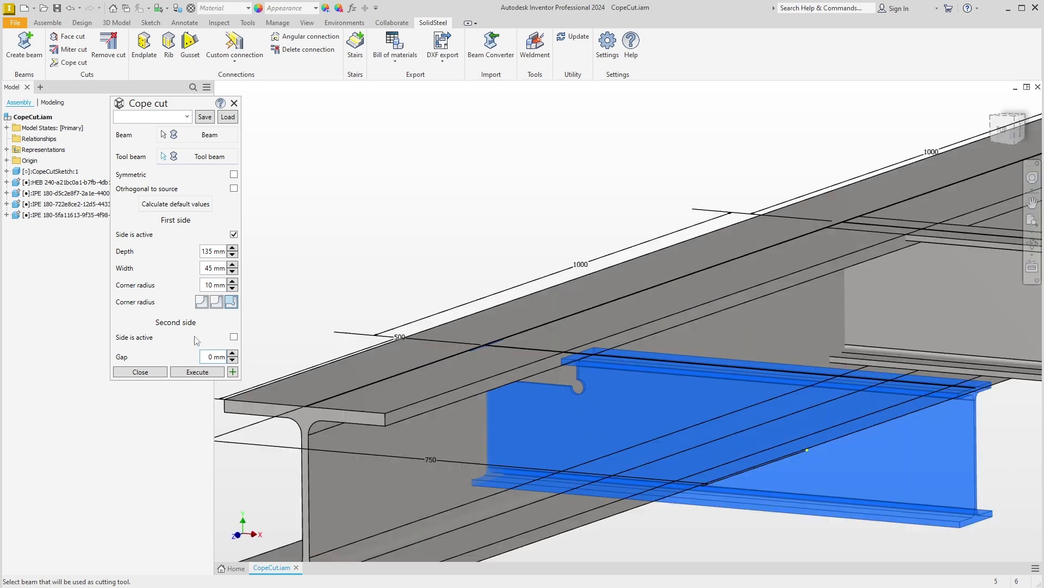
Apply the cope, then cope the IPE 180 against the HEB with the square corner style.
{"action": "left_click", "coordinate": [233, 373]}
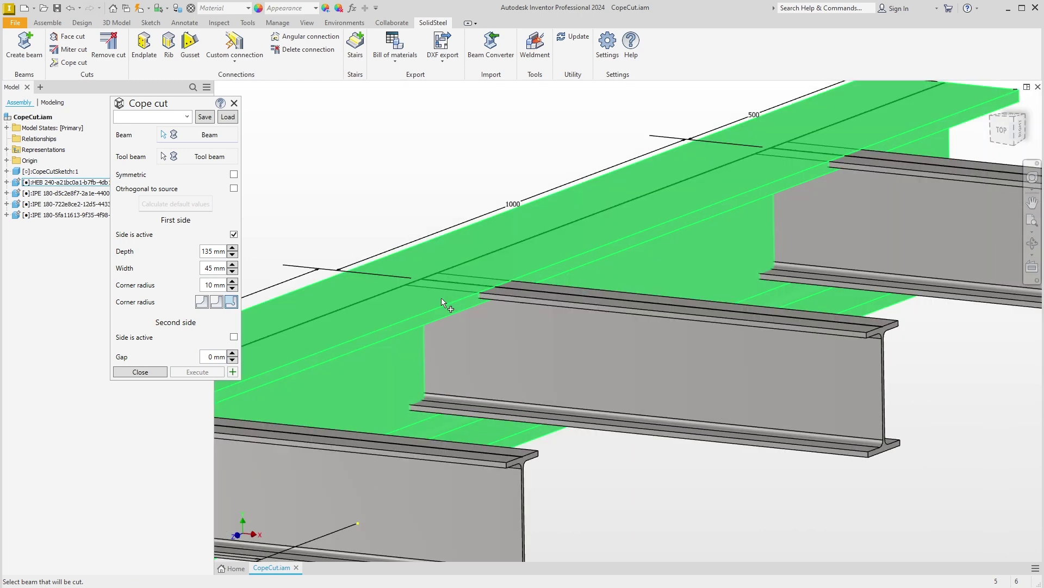
{"action": "left_click", "coordinate": [480, 337]}
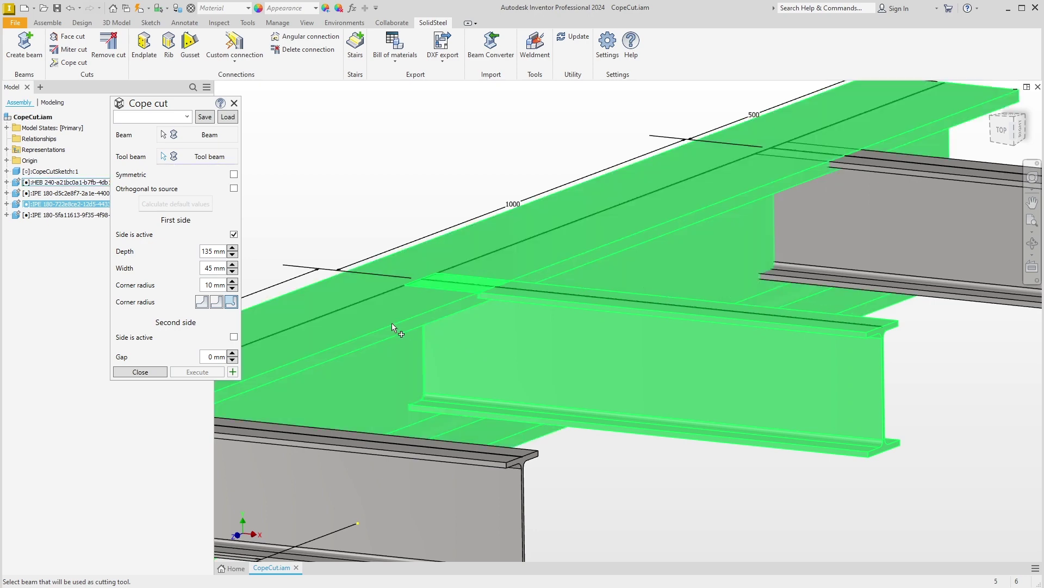
{"action": "left_click", "coordinate": [392, 324]}
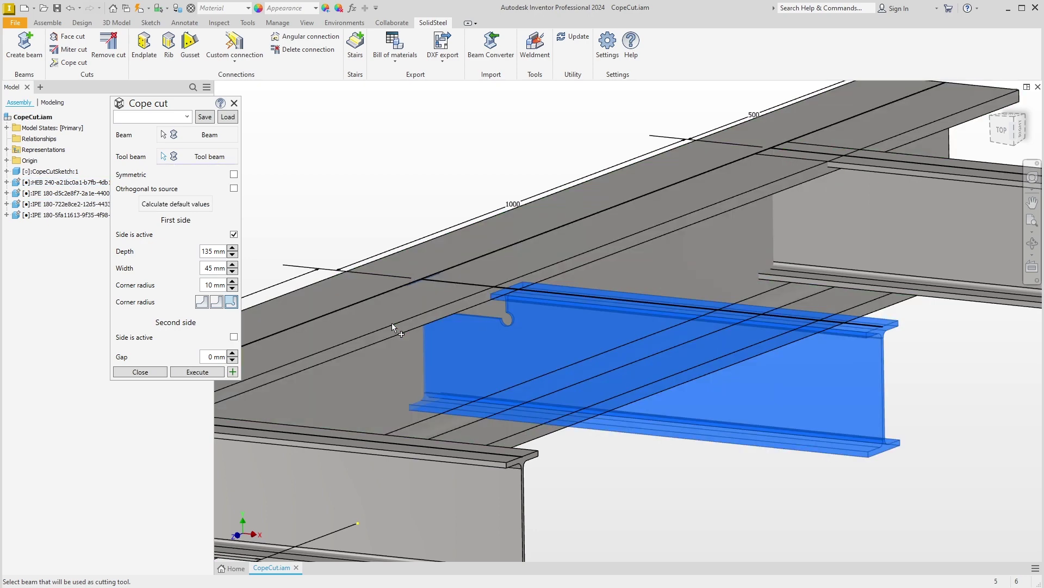
{"action": "left_click", "coordinate": [217, 306]}
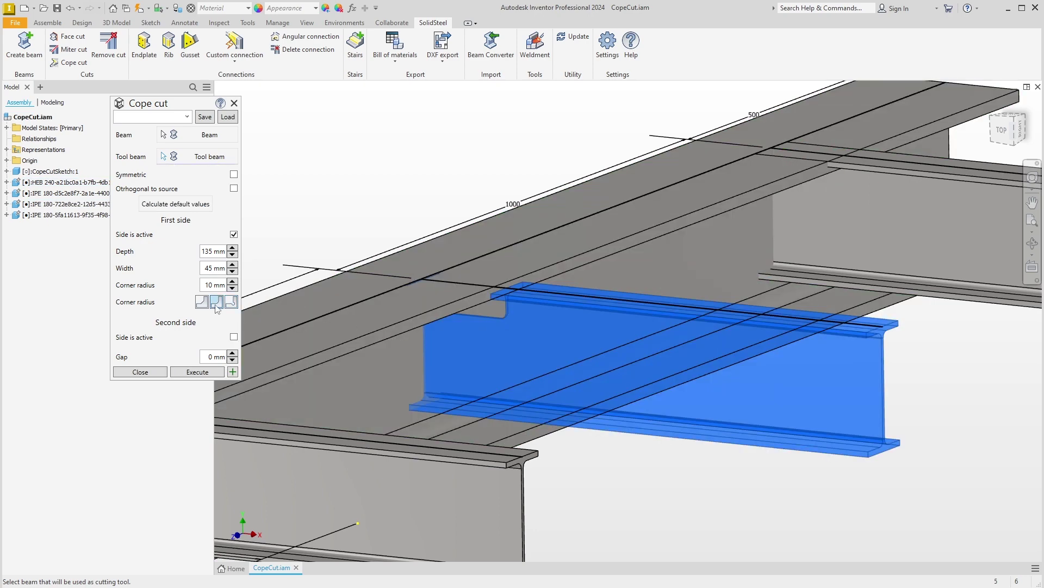
{"action": "left_click", "coordinate": [233, 373]}
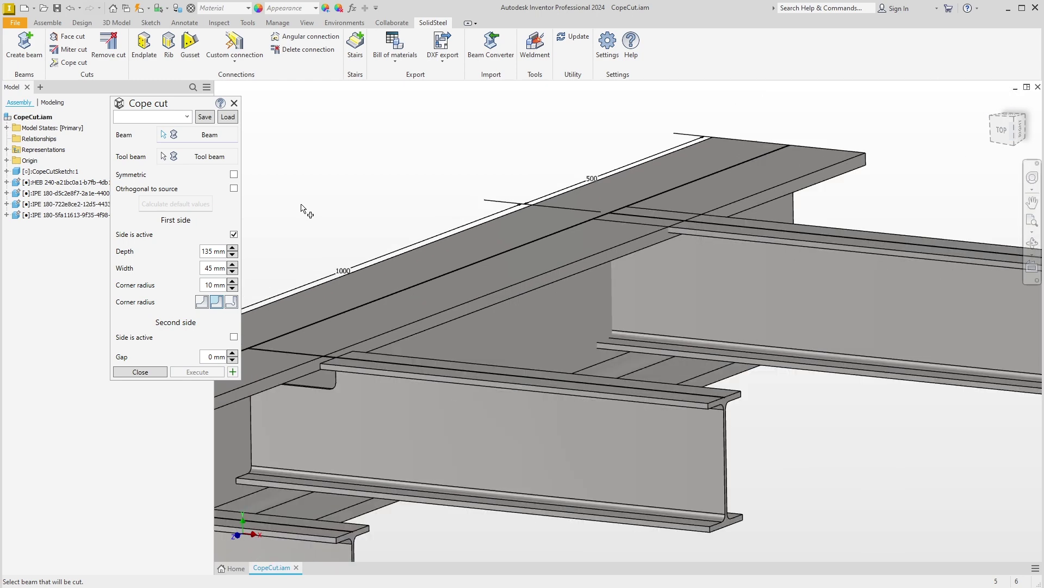
Change the right-hand IPE 180 cross beam to size IPE 240 using Create beam's Change tab.
{"action": "left_click", "coordinate": [234, 103]}
{"action": "left_click", "coordinate": [32, 47]}
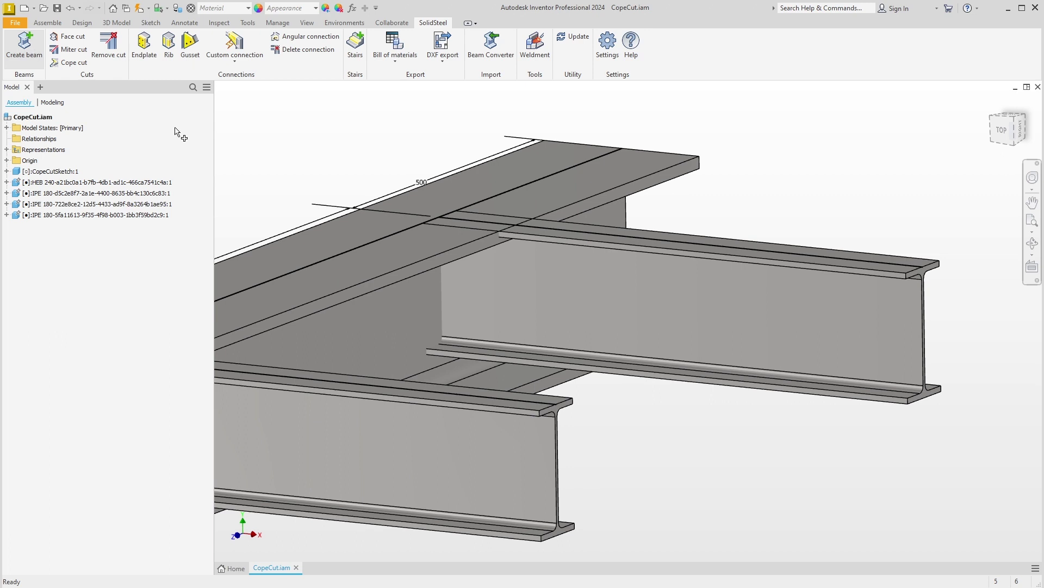
{"action": "left_click", "coordinate": [151, 117]}
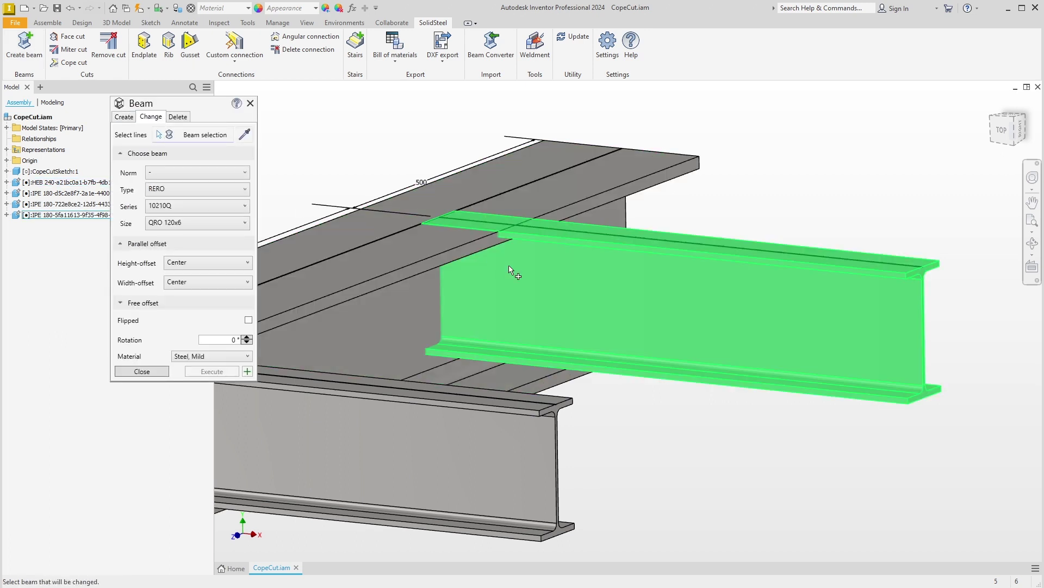
{"action": "left_click", "coordinate": [536, 284]}
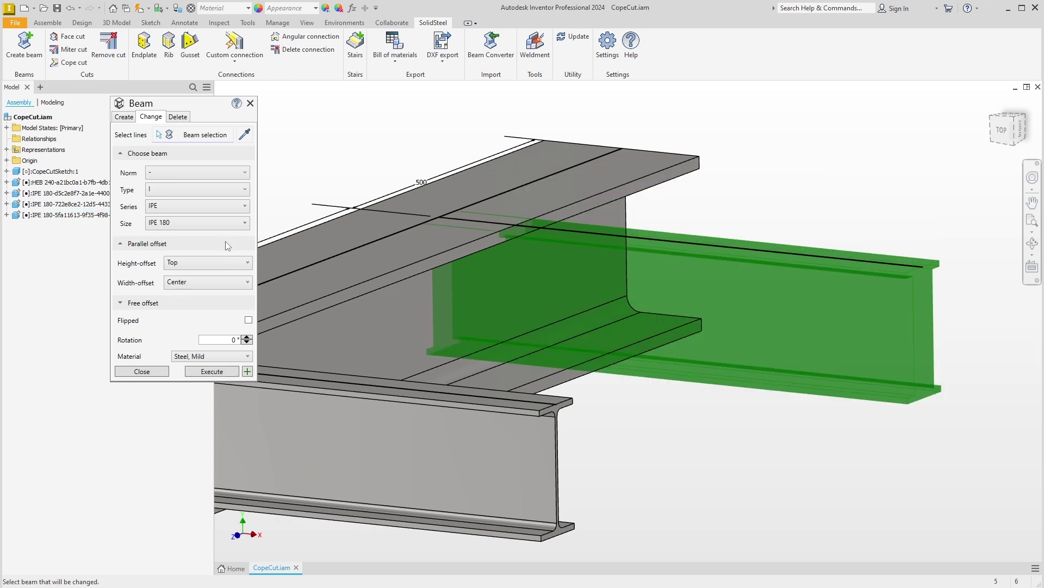
{"action": "left_click", "coordinate": [200, 223]}
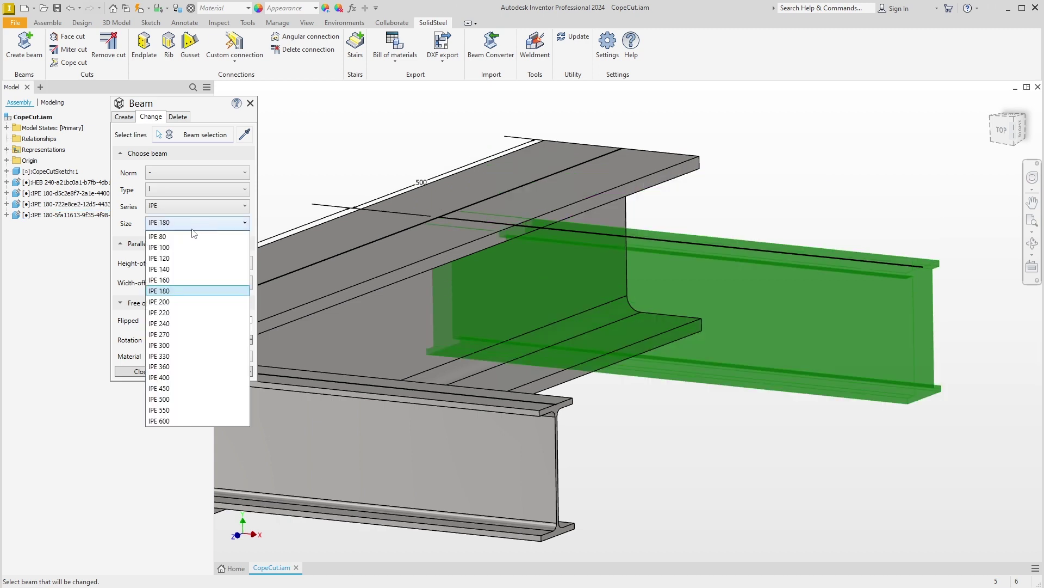
{"action": "left_click", "coordinate": [178, 327]}
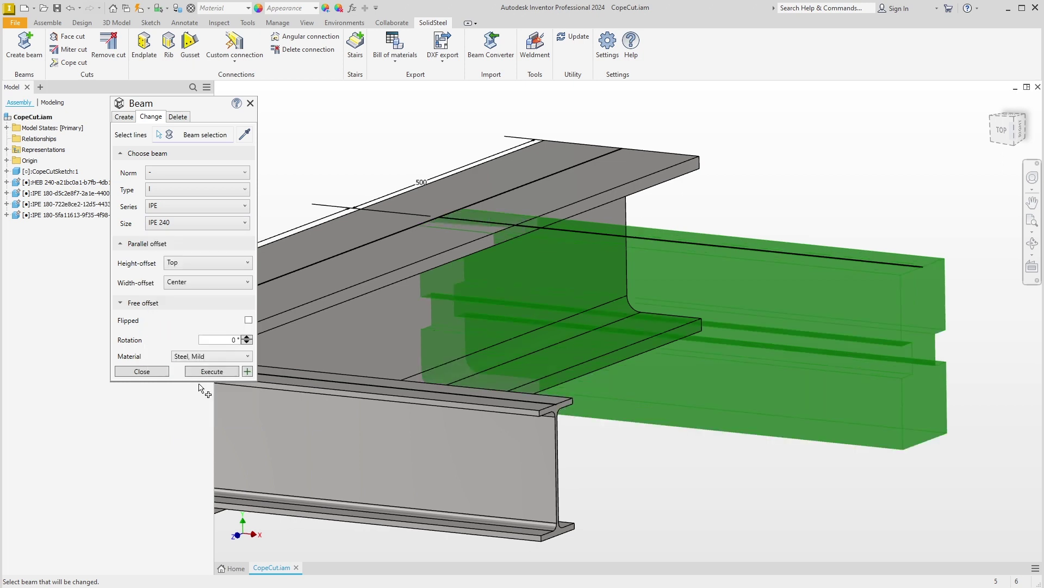
{"action": "left_click", "coordinate": [212, 372]}
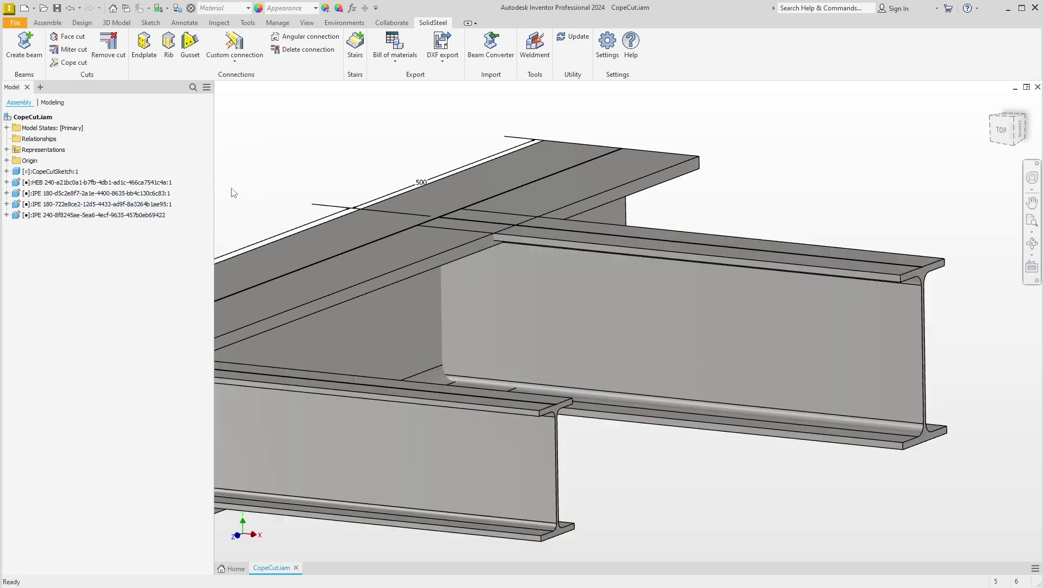
Start a symmetric two-sided cope on the IPE 240 against the HEB, using calculated default values.
{"action": "left_click", "coordinate": [83, 66]}
{"action": "left_click", "coordinate": [506, 304]}
{"action": "left_click", "coordinate": [398, 239]}
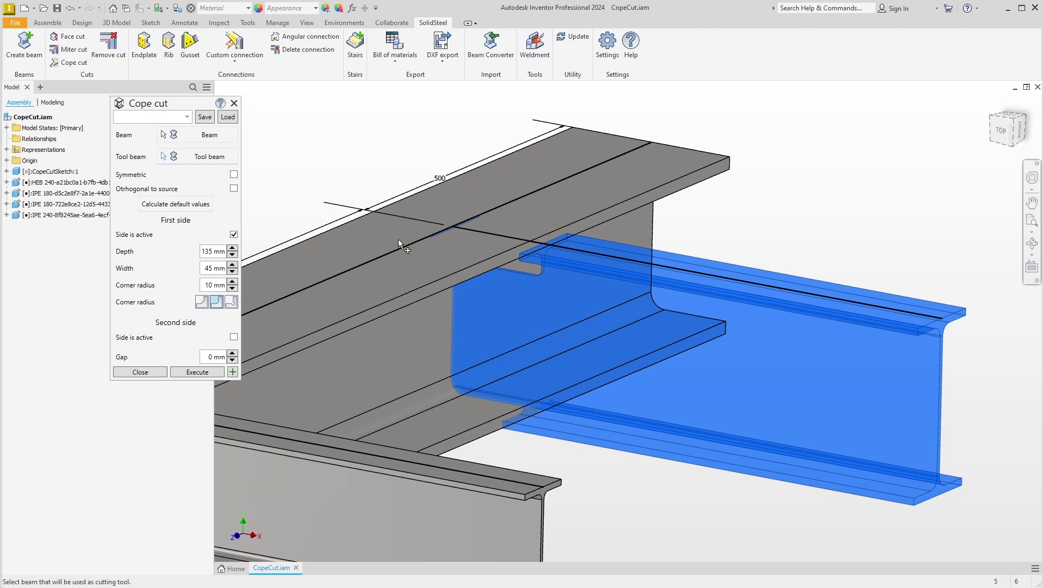
{"action": "left_click", "coordinate": [183, 205]}
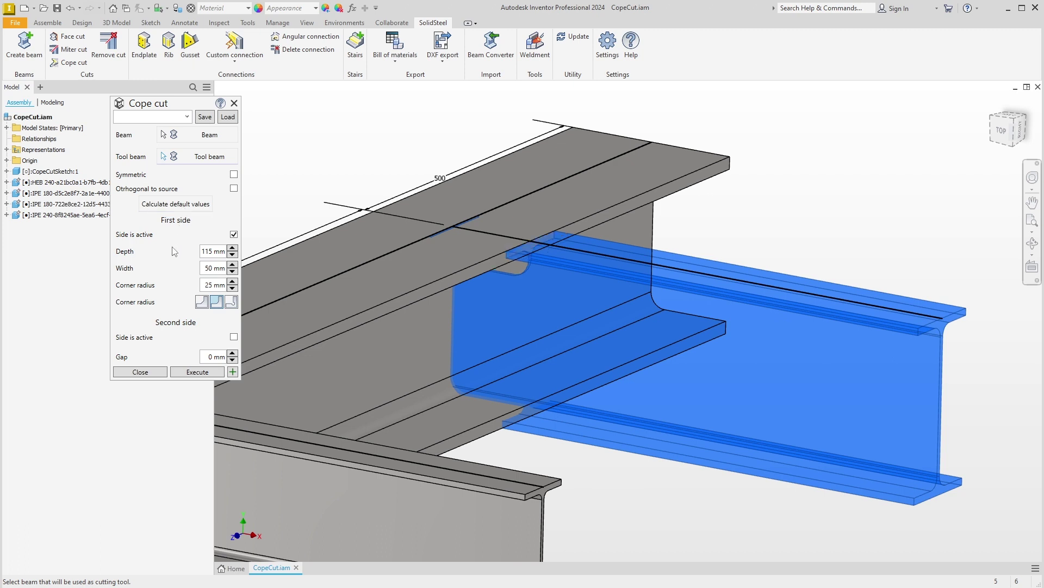
{"action": "left_click", "coordinate": [234, 337]}
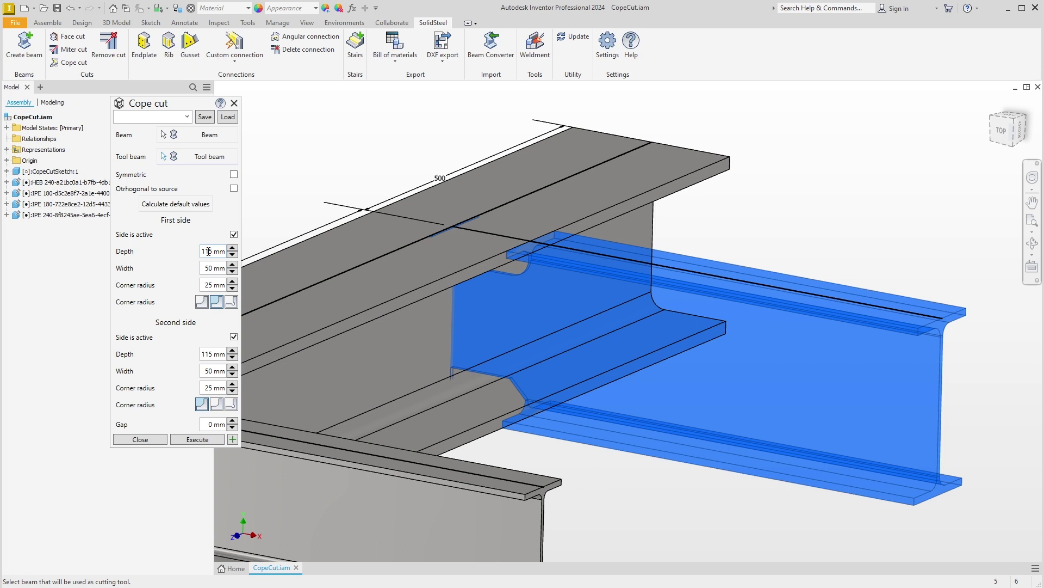
{"action": "left_click", "coordinate": [234, 175]}
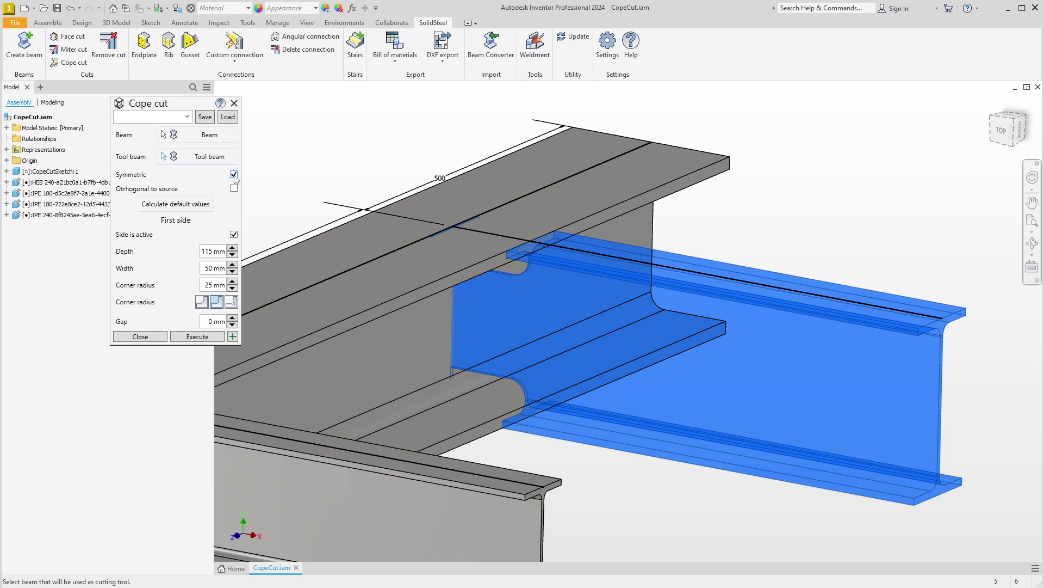
Set cope Depth 135, Width 45, Corner radius 10, and try another corner style.
{"action": "double_click", "coordinate": [206, 250]}
{"action": "type", "text": "135"}
{"action": "double_click", "coordinate": [208, 267]}
{"action": "type", "text": "45"}
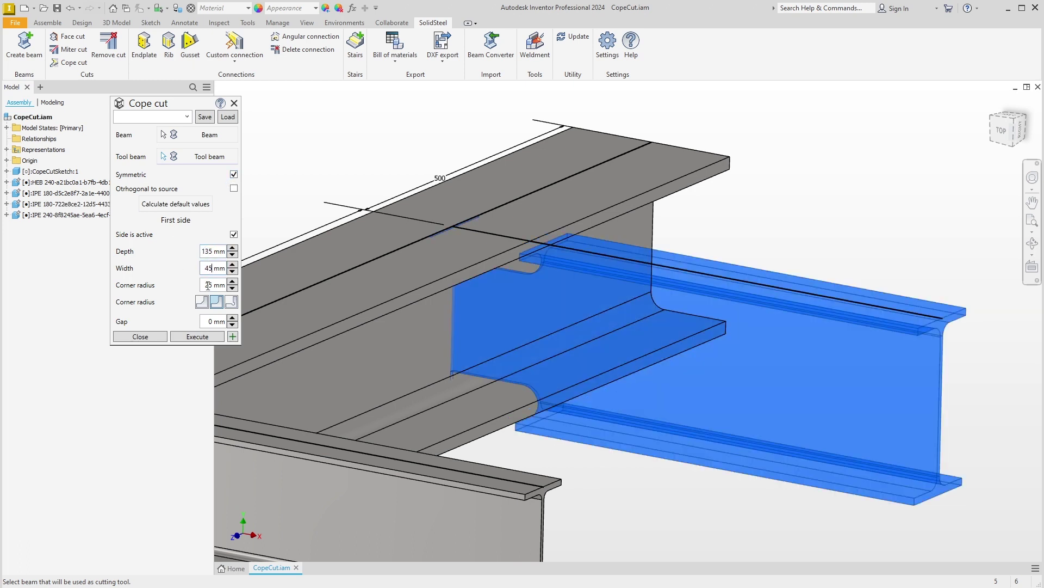
{"action": "double_click", "coordinate": [208, 285]}
{"action": "type", "text": "10"}
{"action": "left_click", "coordinate": [231, 301]}
Apply the symmetric cope with the first corner rounding style, then open the IPE 240 beam as a part.
{"action": "left_click", "coordinate": [202, 301]}
{"action": "left_click", "coordinate": [210, 337]}
{"action": "left_click", "coordinate": [529, 295]}
{"action": "right_click", "coordinate": [529, 295]}
{"action": "left_click", "coordinate": [531, 263]}
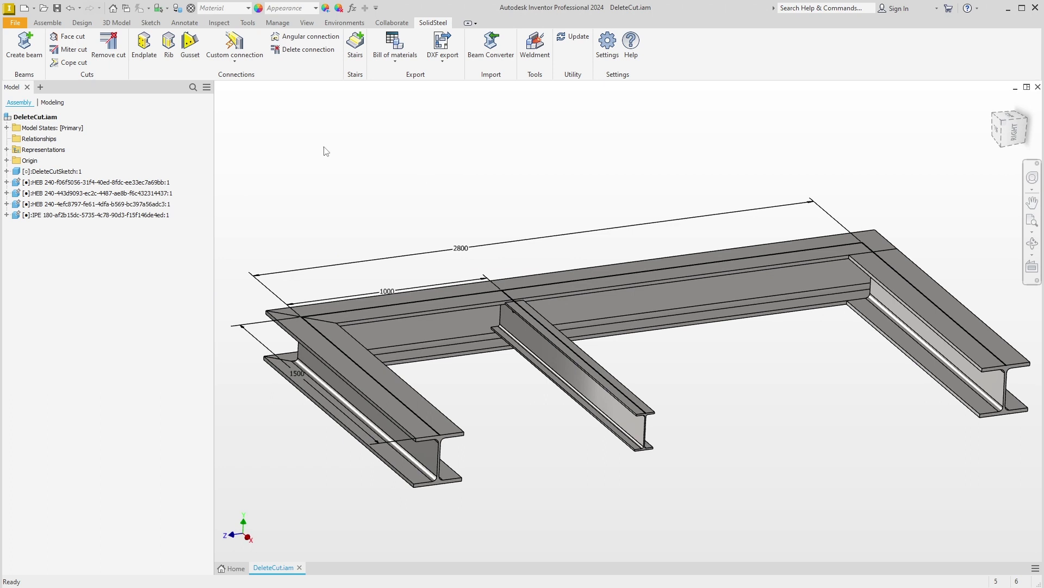
Start Remove cut, list the middle IPE beam's cuts, then restart the tool with nothing selected.
{"action": "left_click", "coordinate": [108, 54]}
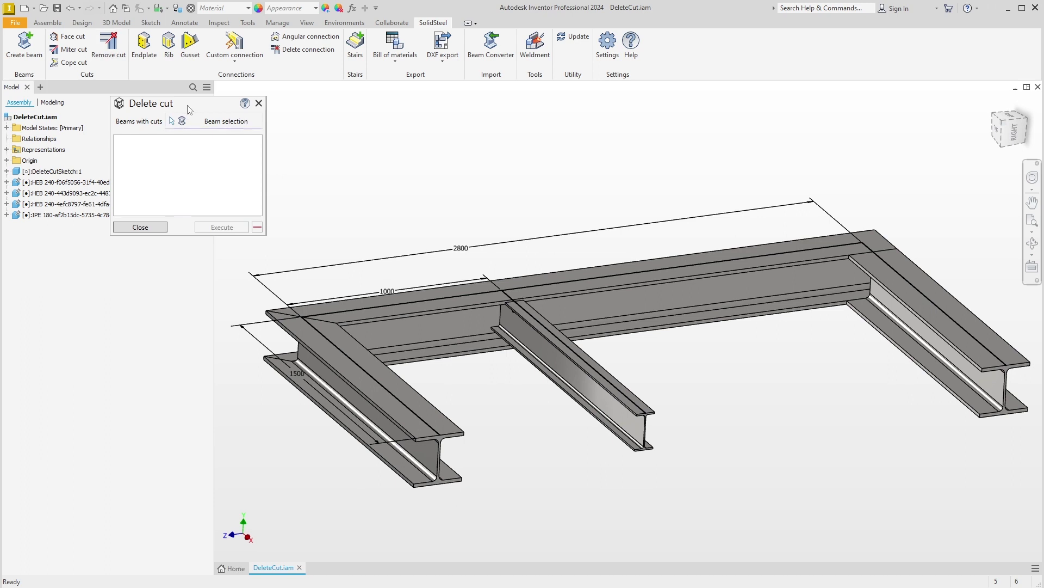
{"action": "left_click_drag", "start_coordinate": [190, 109], "coordinate": [202, 108]}
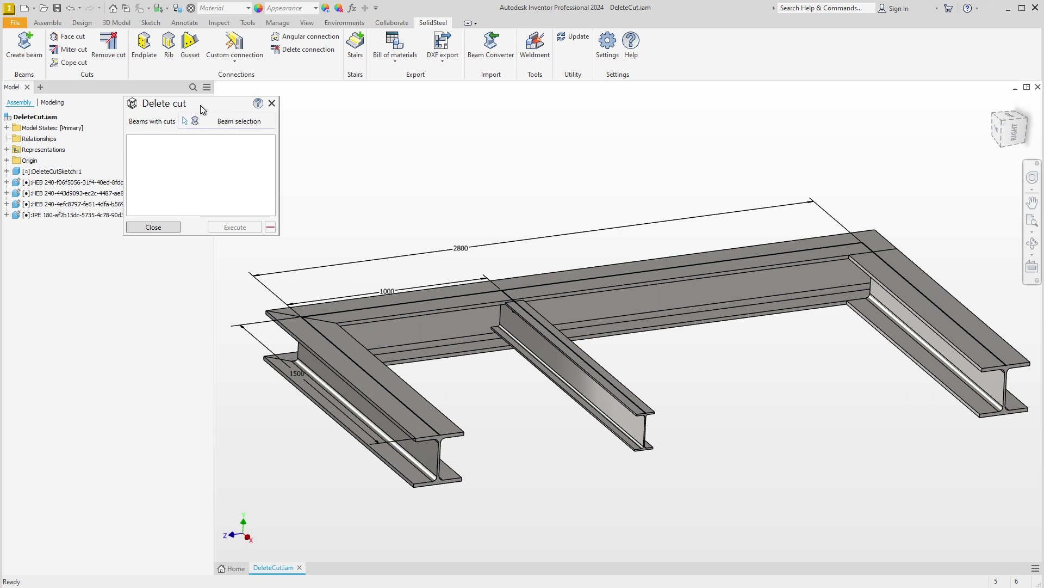
{"action": "left_click", "coordinate": [562, 379]}
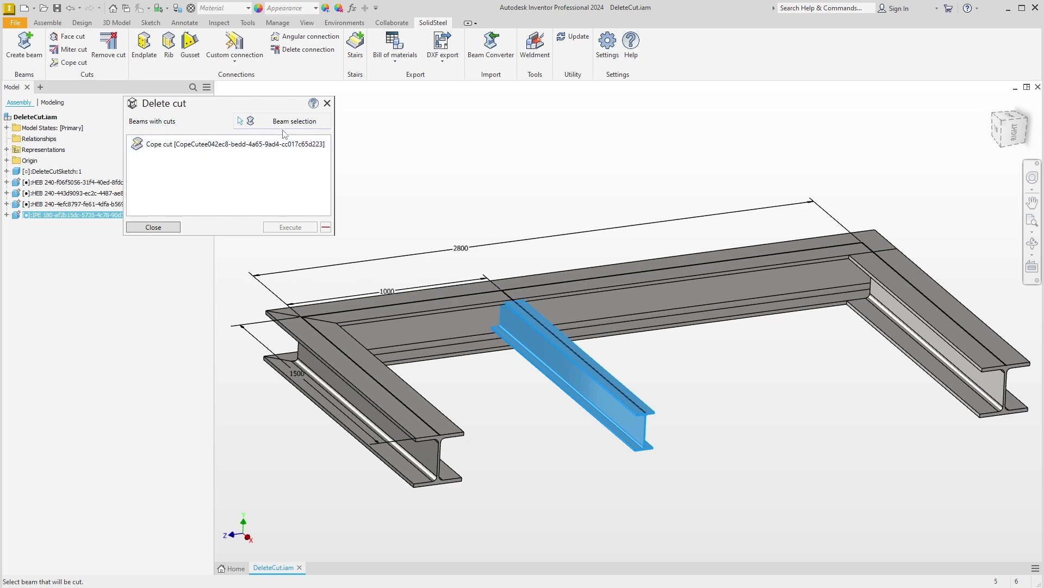
{"action": "left_click", "coordinate": [327, 104]}
{"action": "left_click", "coordinate": [109, 44]}
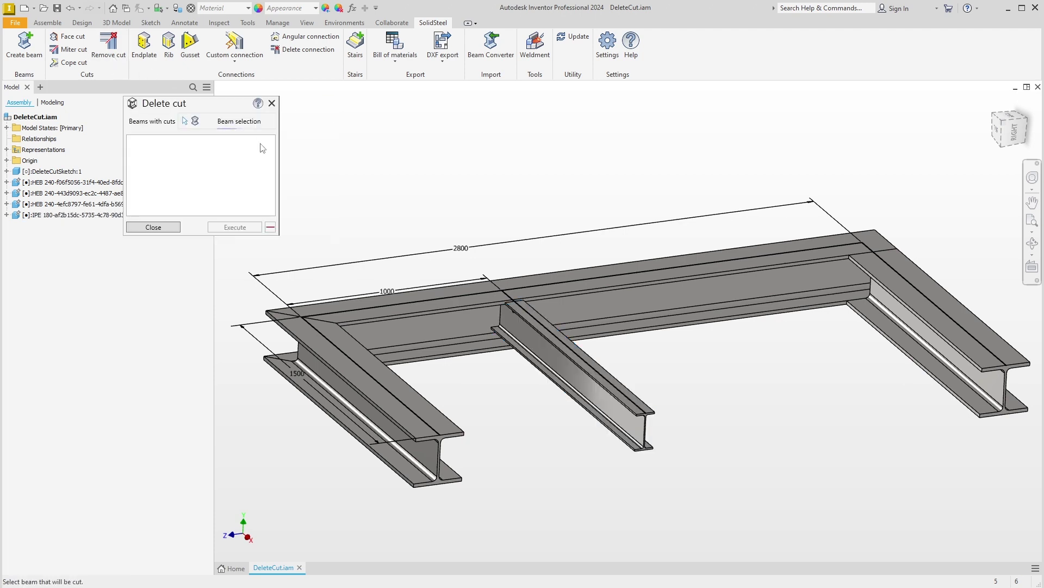
Review the top HEB 240 beam's Face, Miter and Cope cuts, then delete the first Face cut.
{"action": "left_click", "coordinate": [417, 298]}
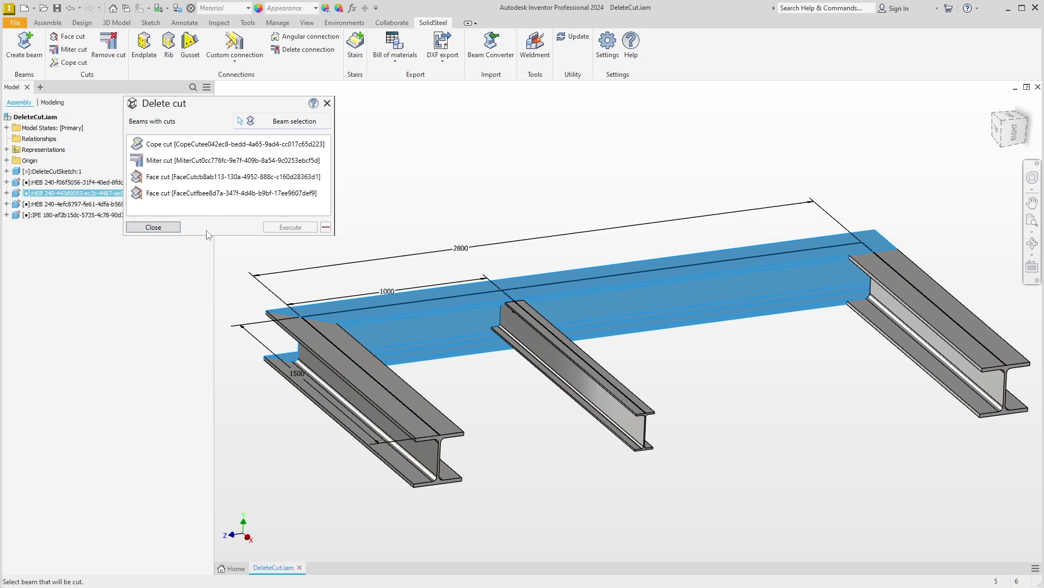
{"action": "left_click", "coordinate": [201, 177]}
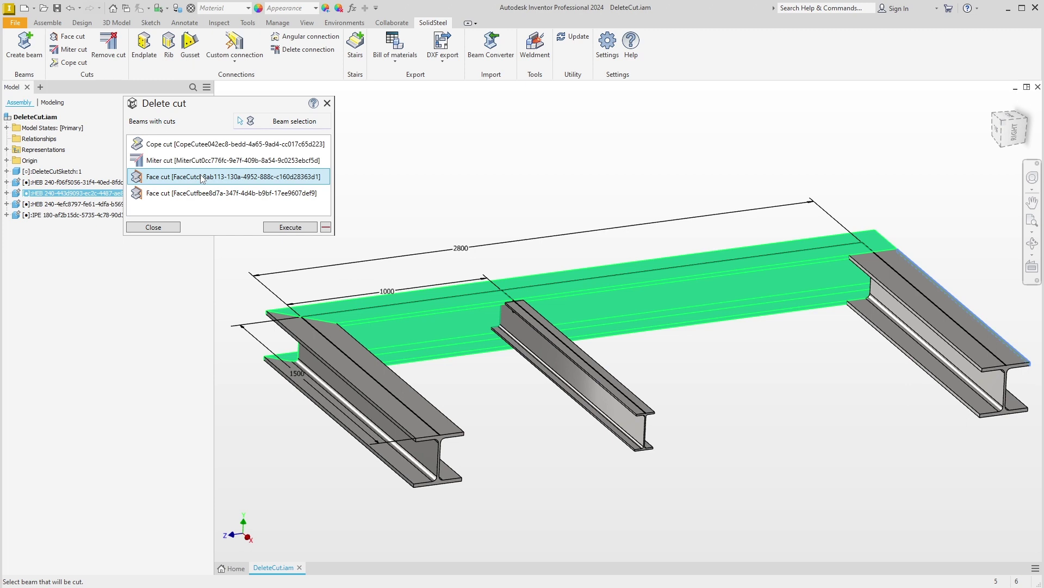
{"action": "left_click", "coordinate": [196, 167]}
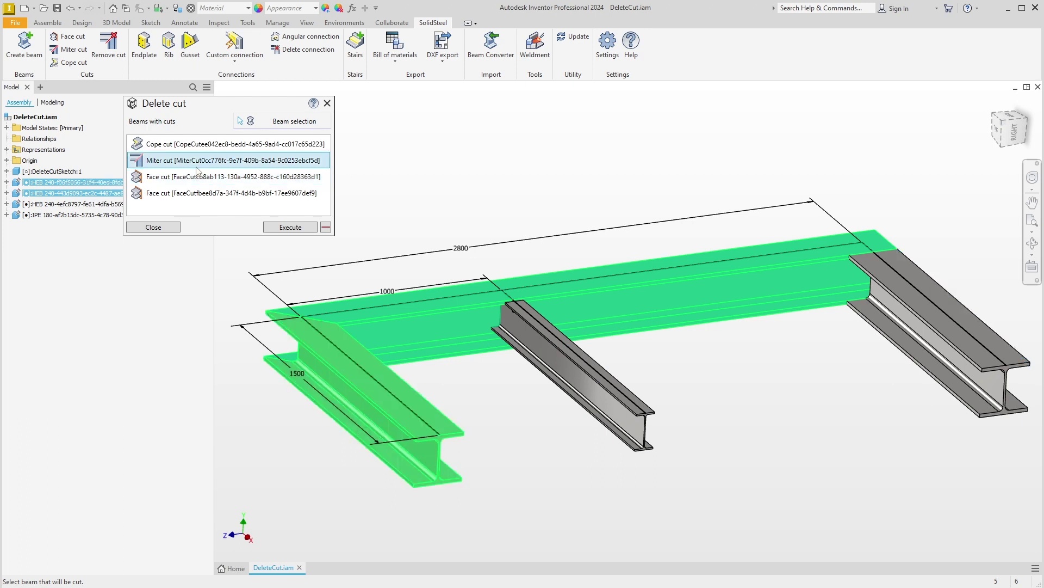
{"action": "left_click", "coordinate": [199, 145]}
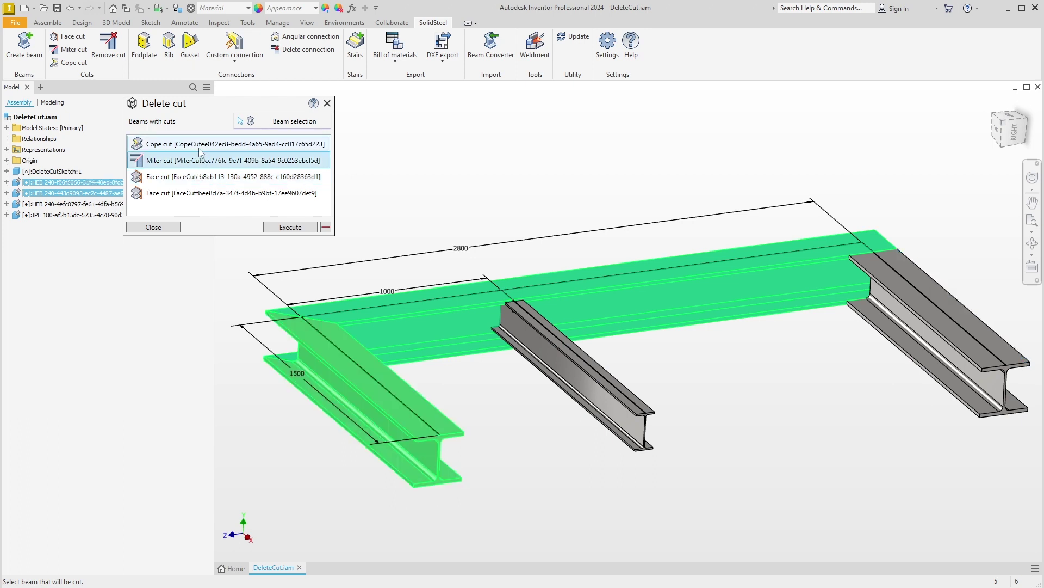
{"action": "left_click", "coordinate": [194, 196]}
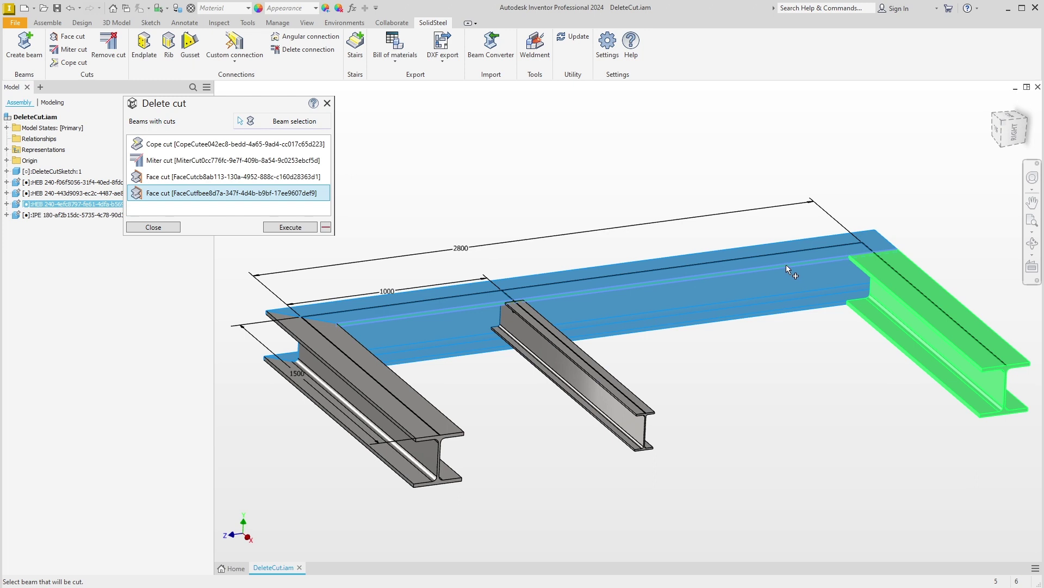
{"action": "left_click", "coordinate": [226, 179]}
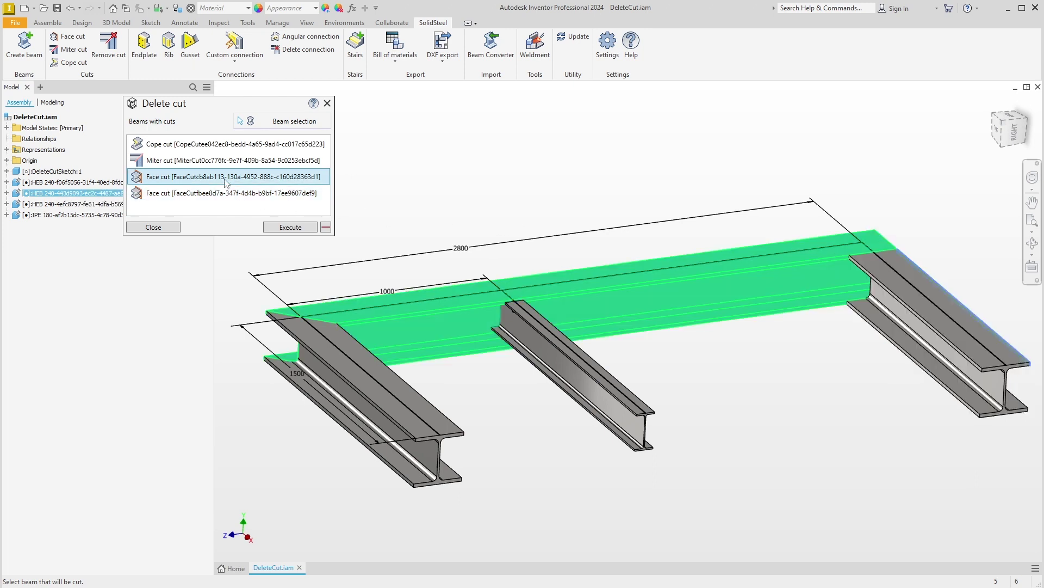
{"action": "left_click", "coordinate": [325, 229]}
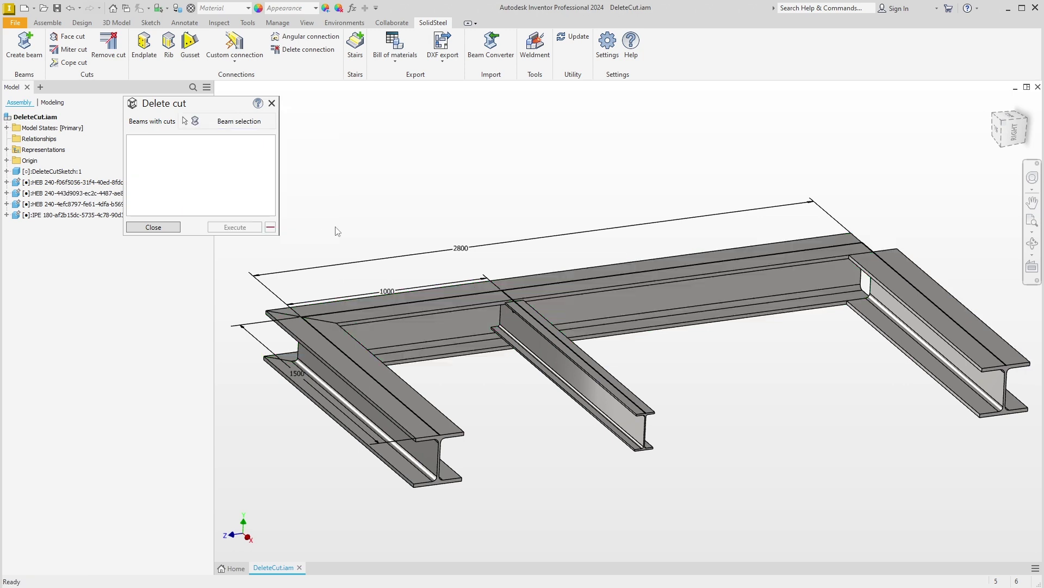
Close the Delete cut dialog to return to the DeleteCut.iam frame.
{"action": "left_click", "coordinate": [272, 103]}
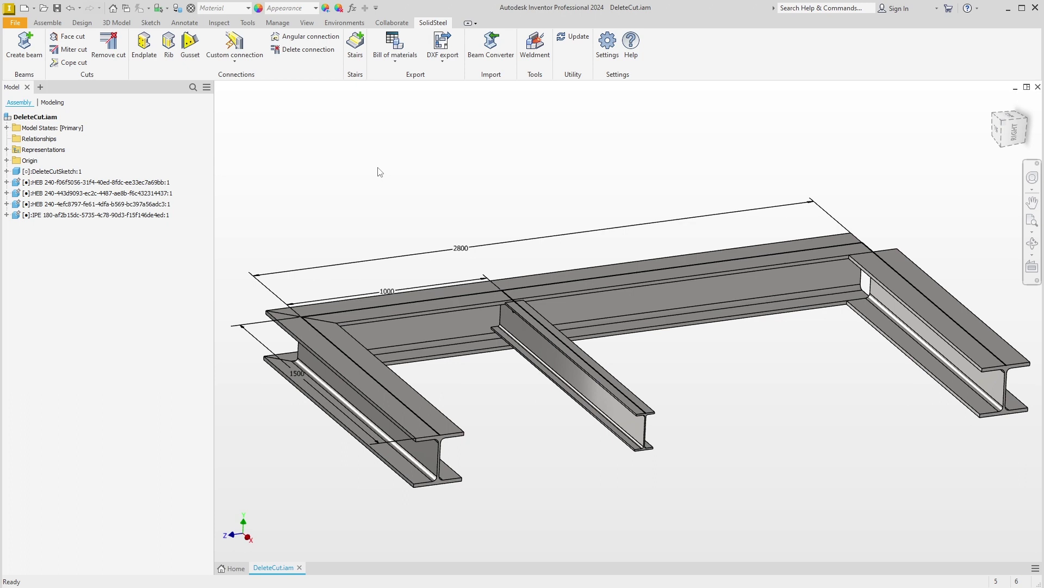